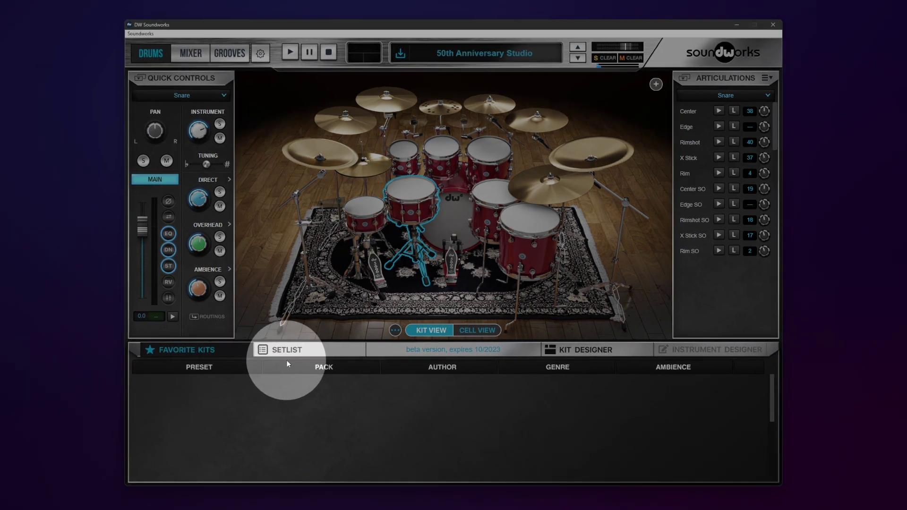
Step: Show the setlist, switch the metronome on and back off, and view its time signature choices
click(274, 350)
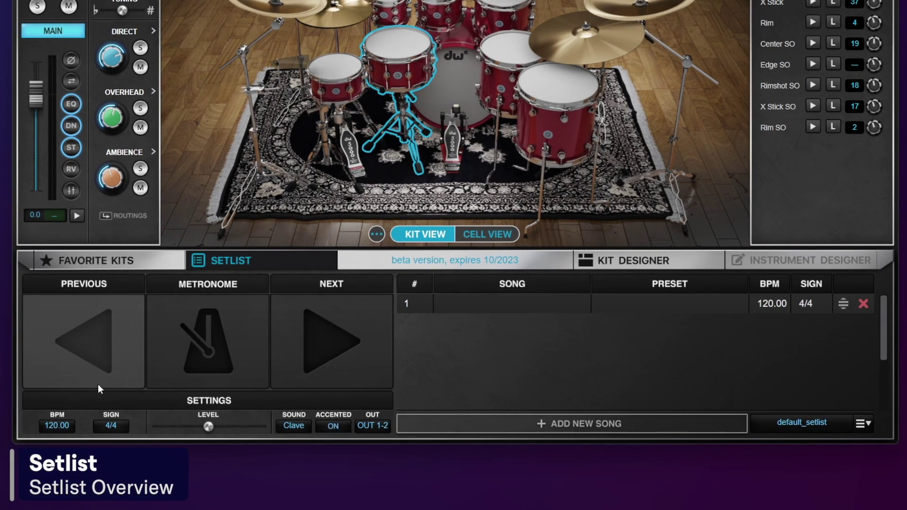
click(208, 349)
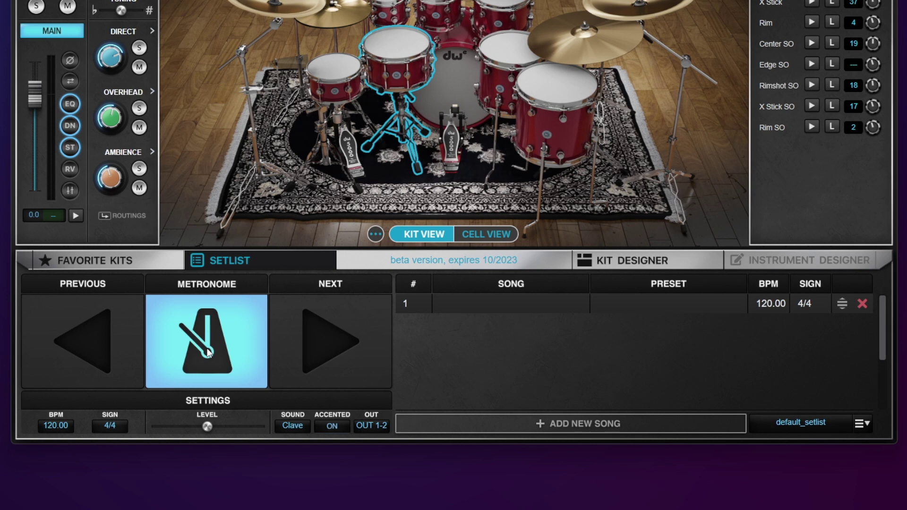
click(207, 348)
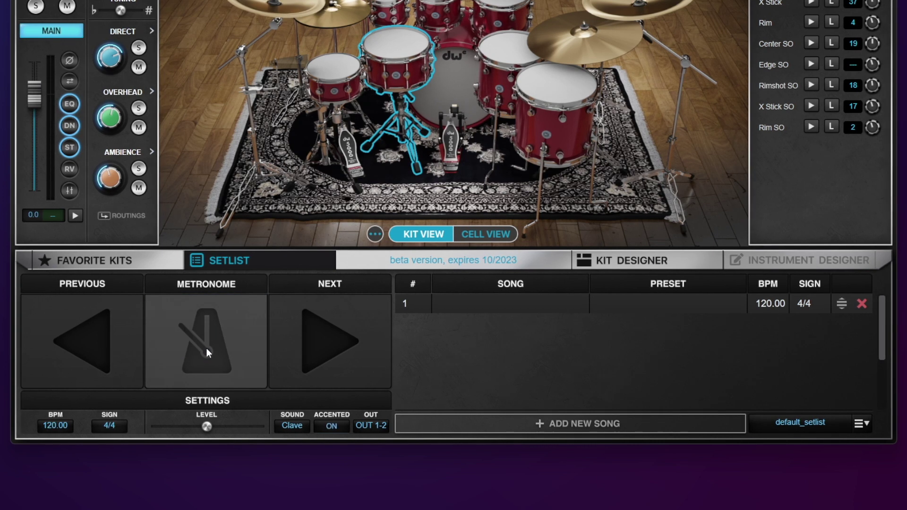
click(56, 424)
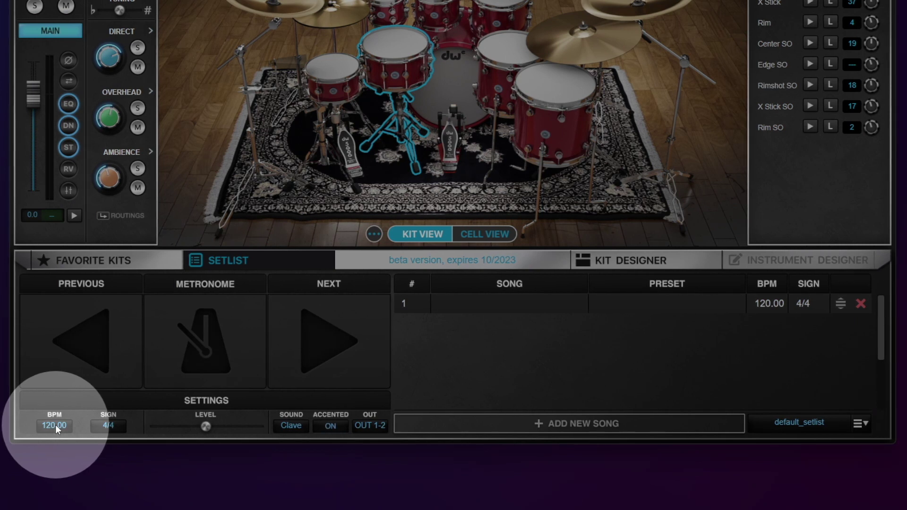
click(112, 427)
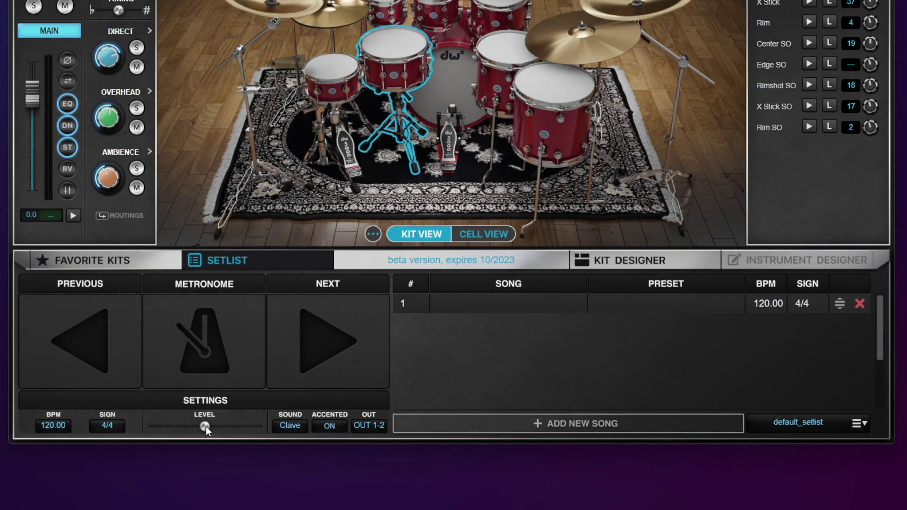
Step: Try the metronome level, sound and accent settings, restoring mid level, Clave and accents on
drag(205, 426, 368, 419)
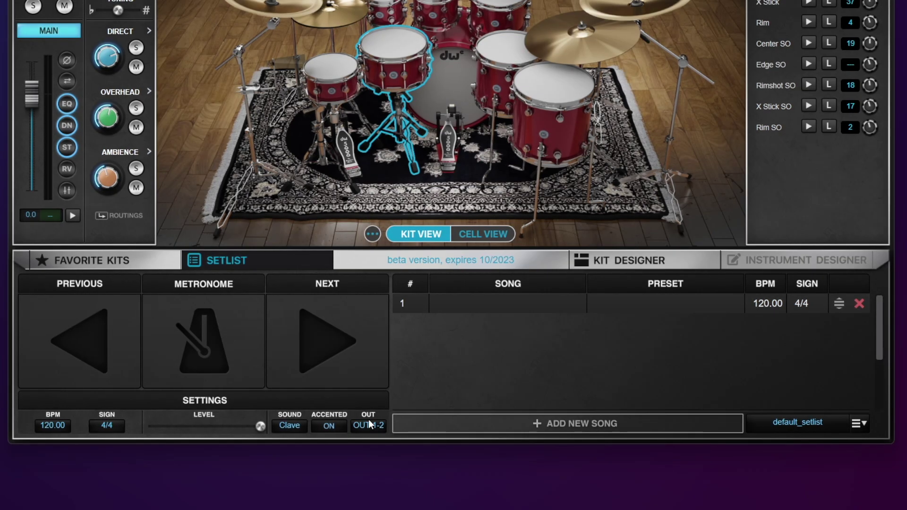
double_click(259, 427)
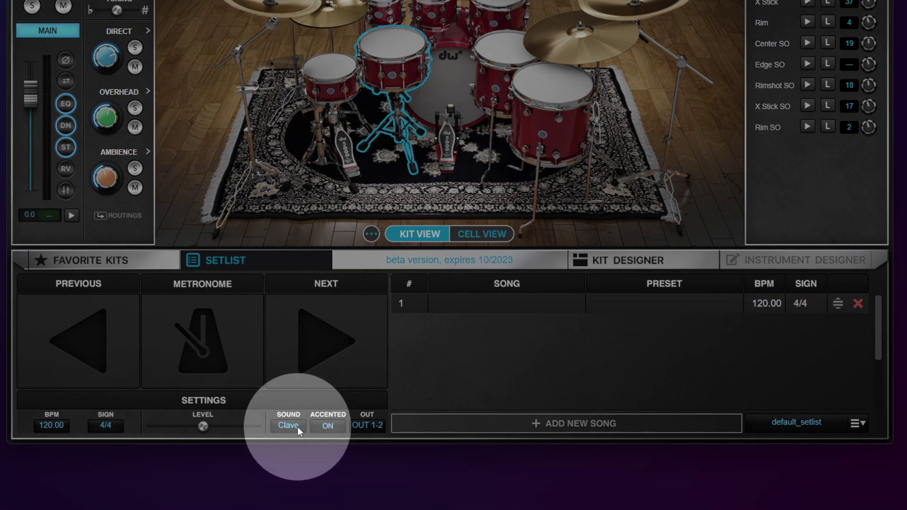
click(297, 426)
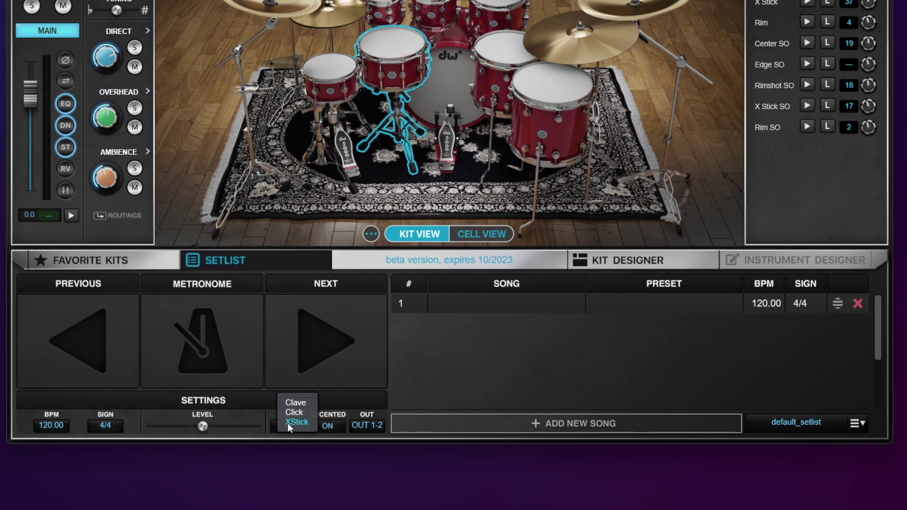
click(255, 416)
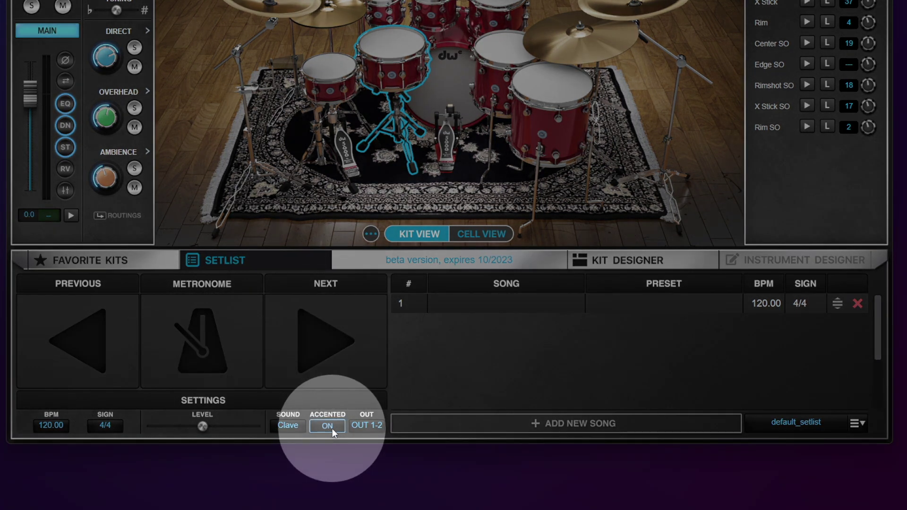
click(332, 427)
click(333, 427)
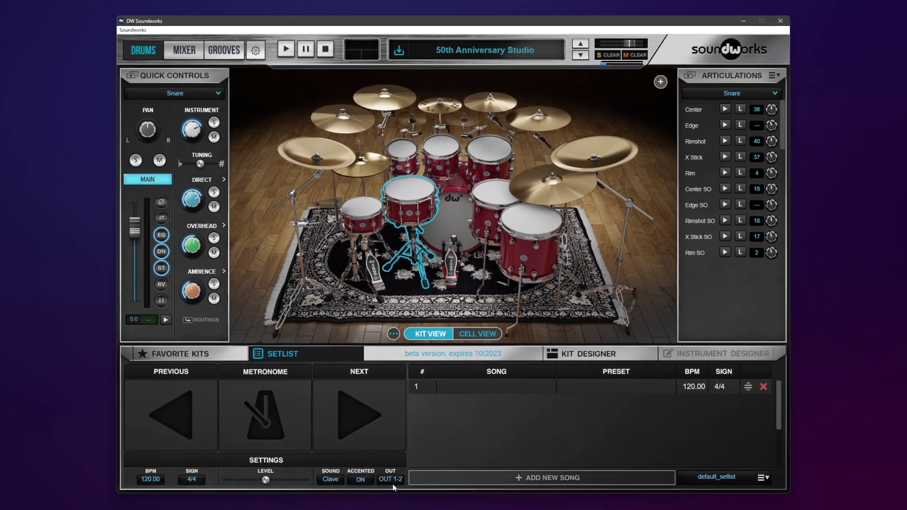
click(386, 478)
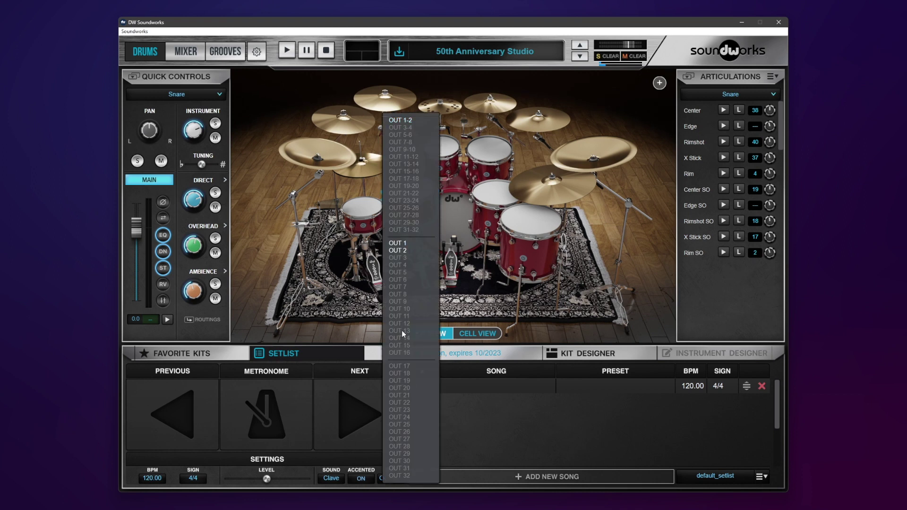
Step: Keep the metronome output on OUT 1-2 and name the first song My Song
click(462, 421)
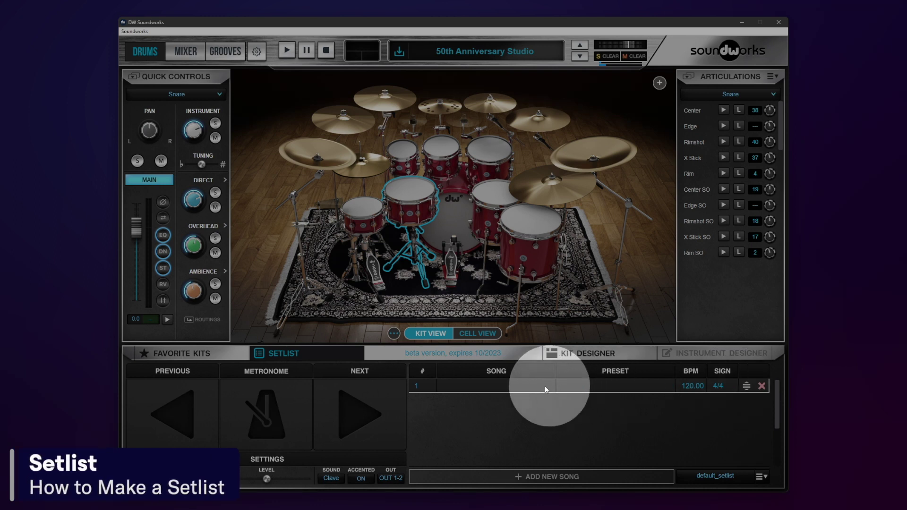
double_click(492, 384)
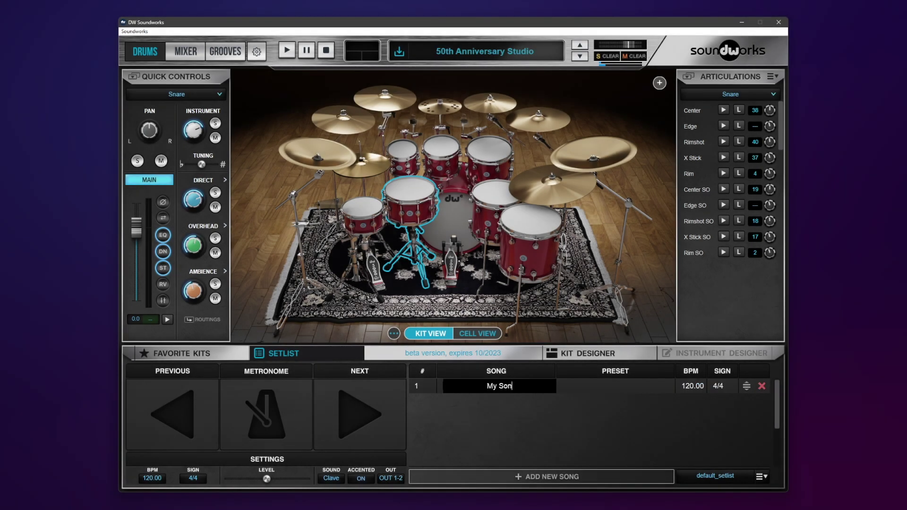
click(600, 391)
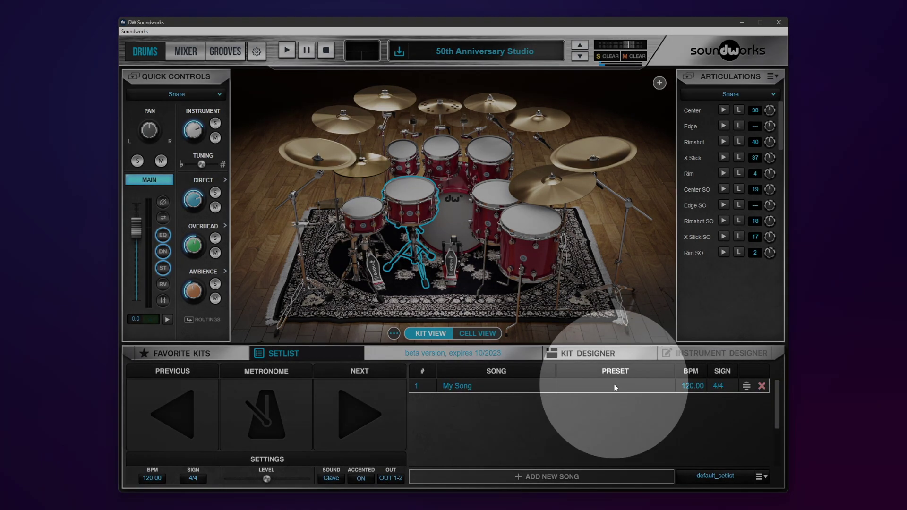
Step: Give My Song the 50th Anniversary Natural kit and enter an 80 BPM tempo
double_click(615, 387)
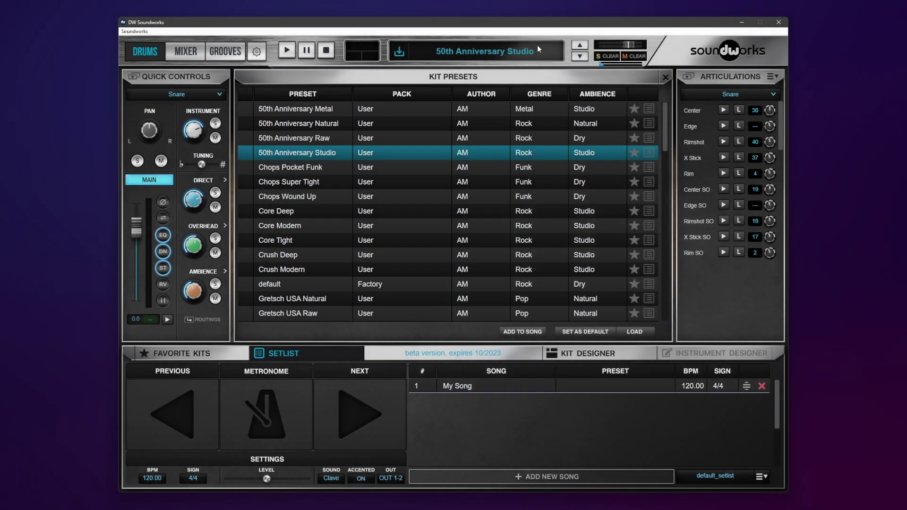
click(342, 124)
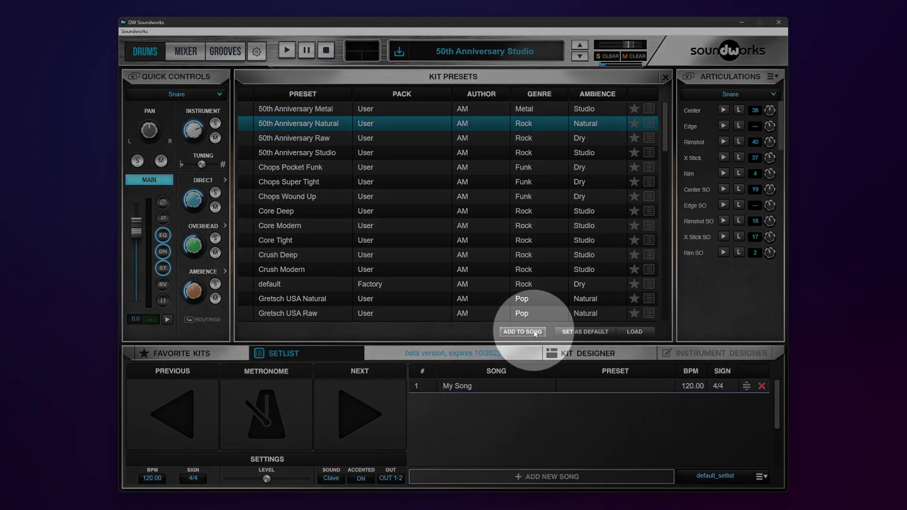
click(535, 332)
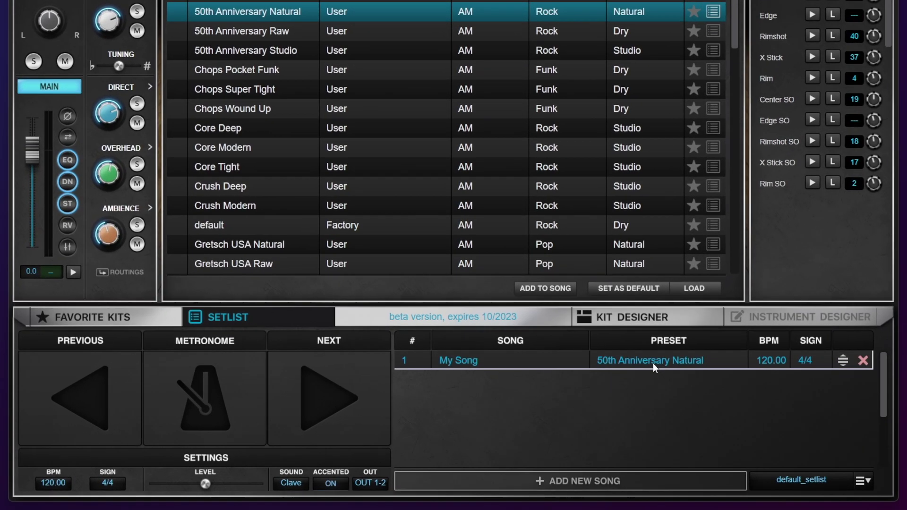
double_click(771, 360)
text(80)
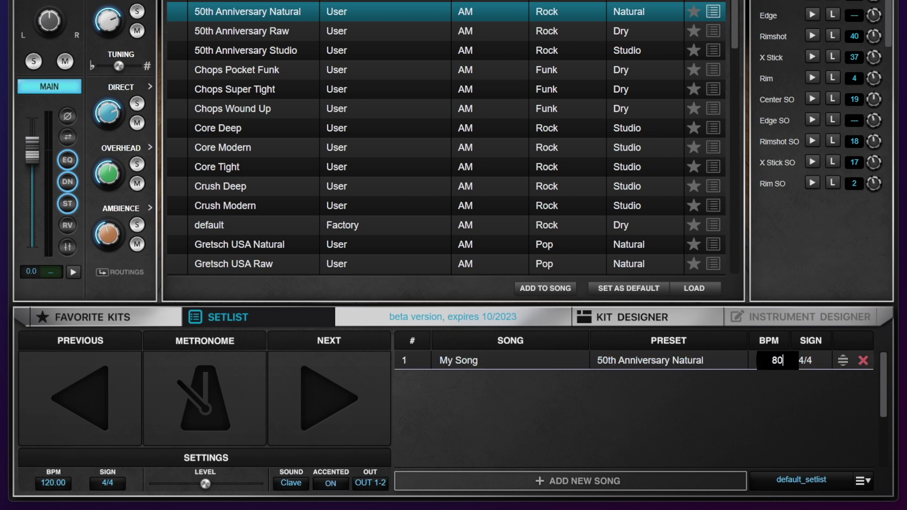
key(Return)
Step: Commit My Song's 80 BPM tempo and add four new songs to the setlist
click(820, 363)
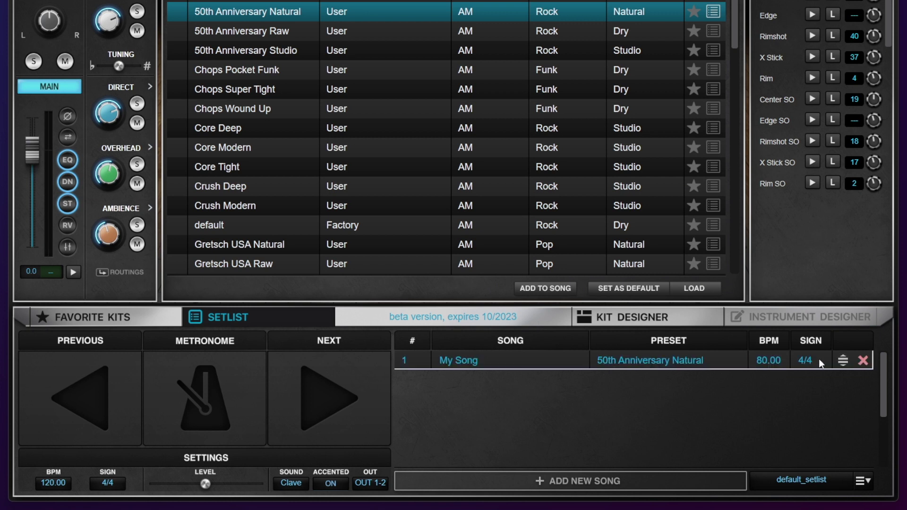
click(565, 481)
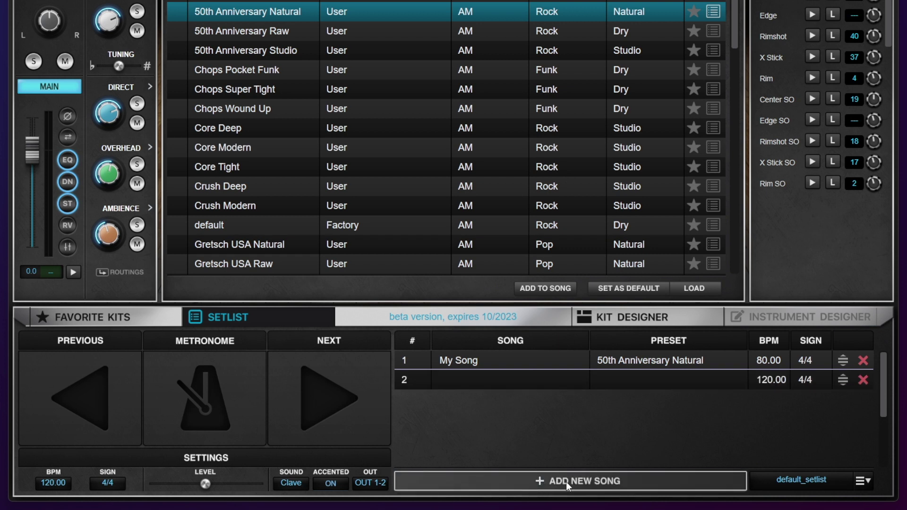
click(566, 481)
click(566, 481)
click(565, 481)
click(441, 377)
Step: Name the four new songs 2, 3, 4 and 5
click(441, 376)
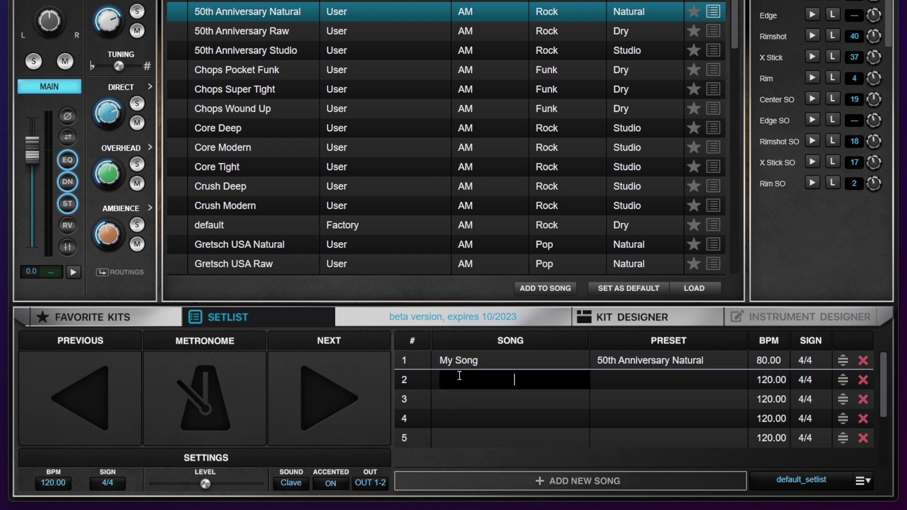
text(2)
click(469, 393)
click(469, 393)
text(3)
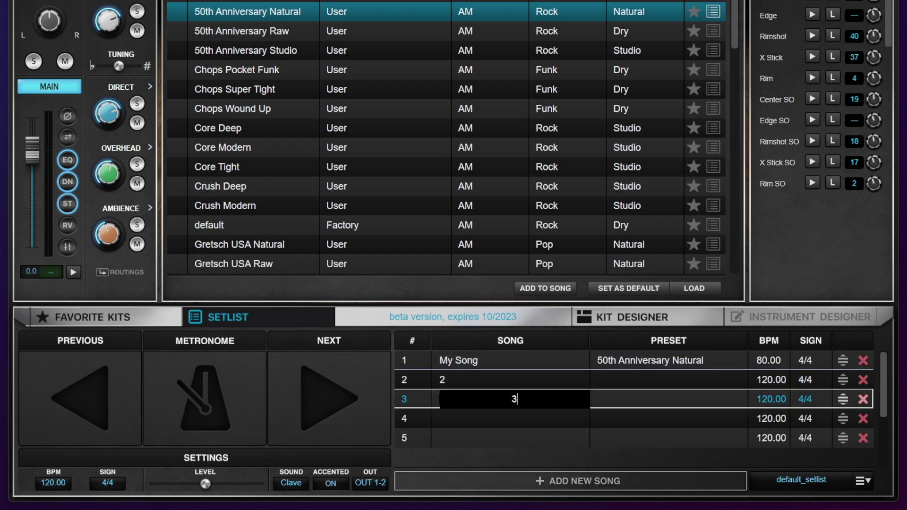
click(462, 417)
click(462, 418)
text(4)
click(454, 435)
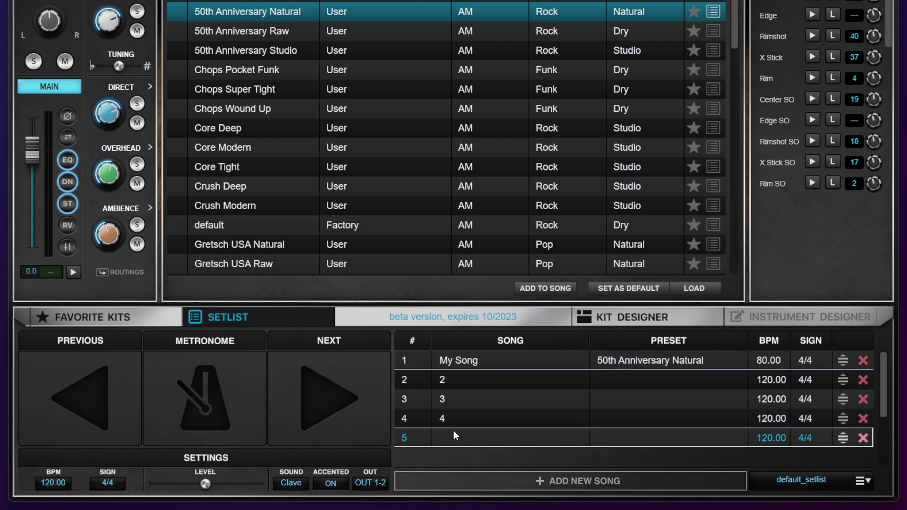
click(450, 439)
text(5)
click(638, 380)
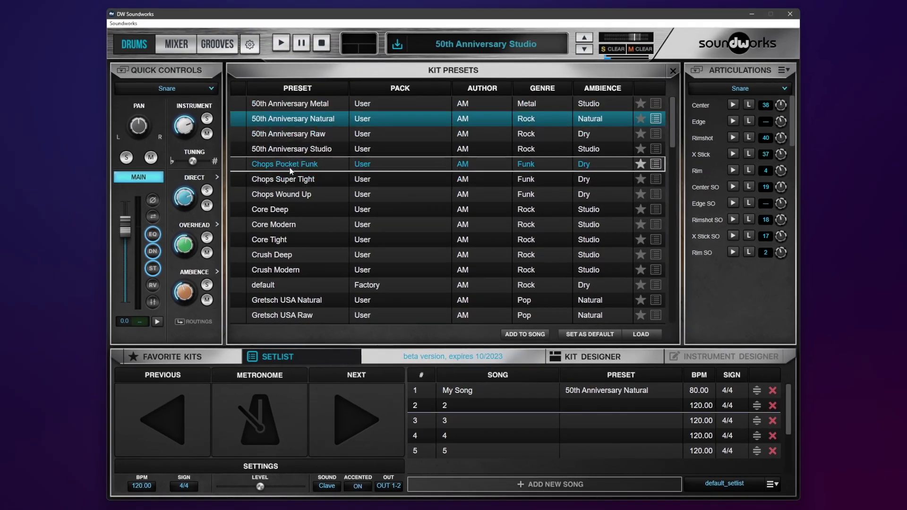
Step: Assign the Chops Pocket Funk kit to song 2 and Core Deep to song 3
click(276, 136)
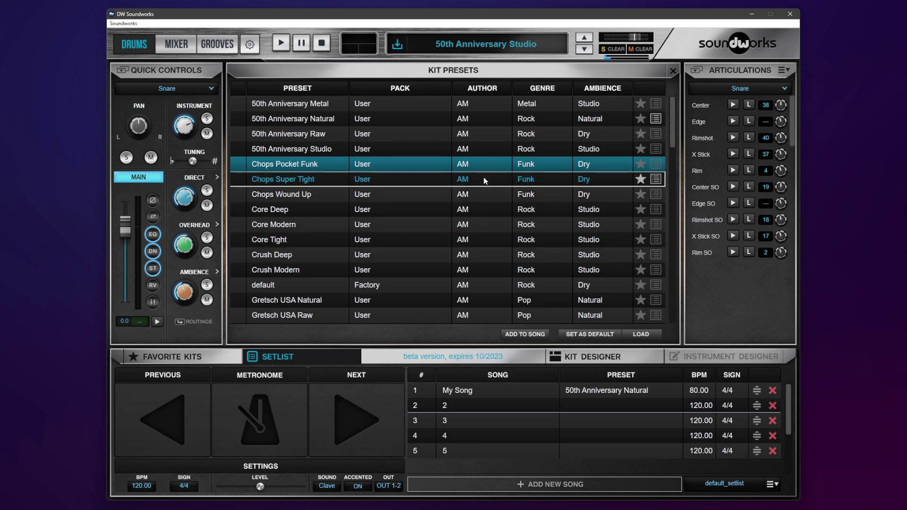
click(516, 333)
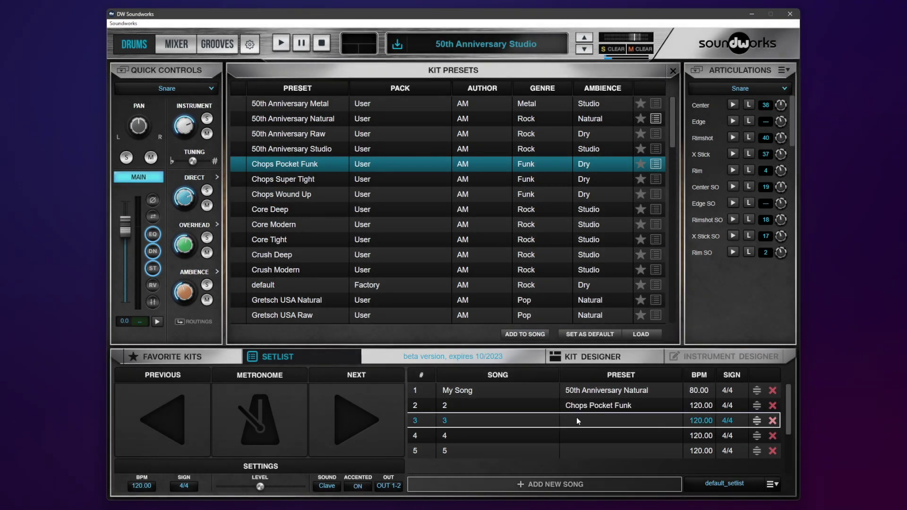
click(588, 423)
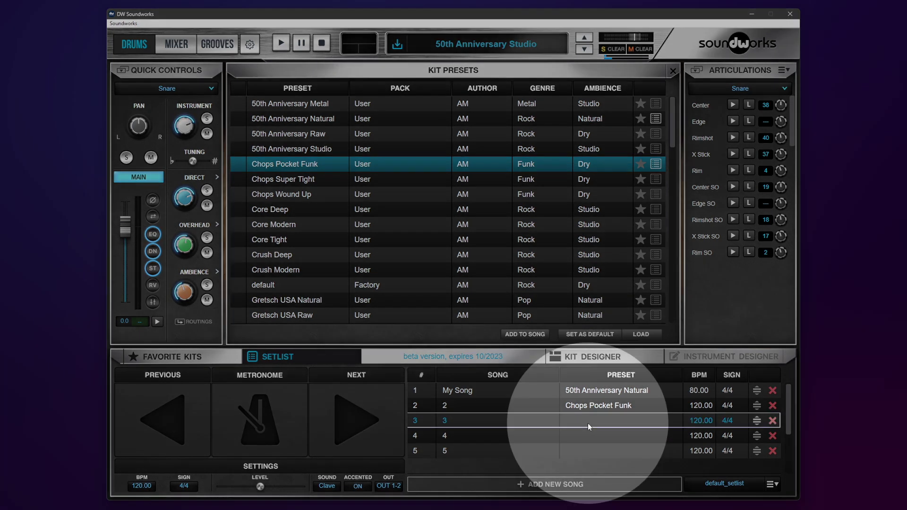
click(266, 209)
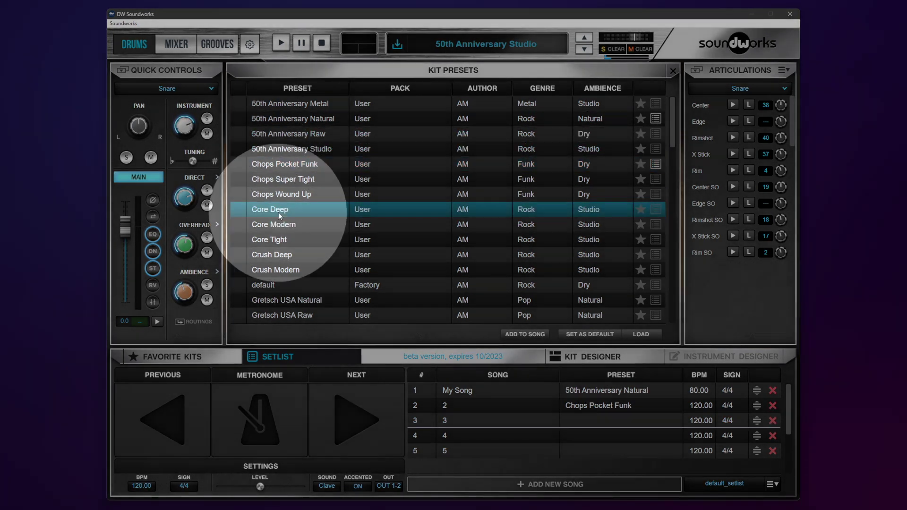
click(524, 334)
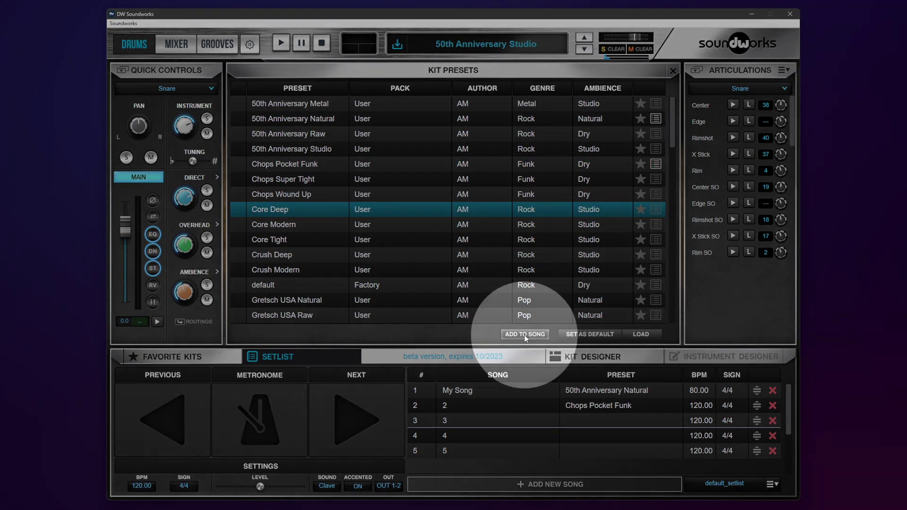
Step: Assign the Crush Deep kit to song 4 and select the Gretsch USA Raw kit
click(597, 439)
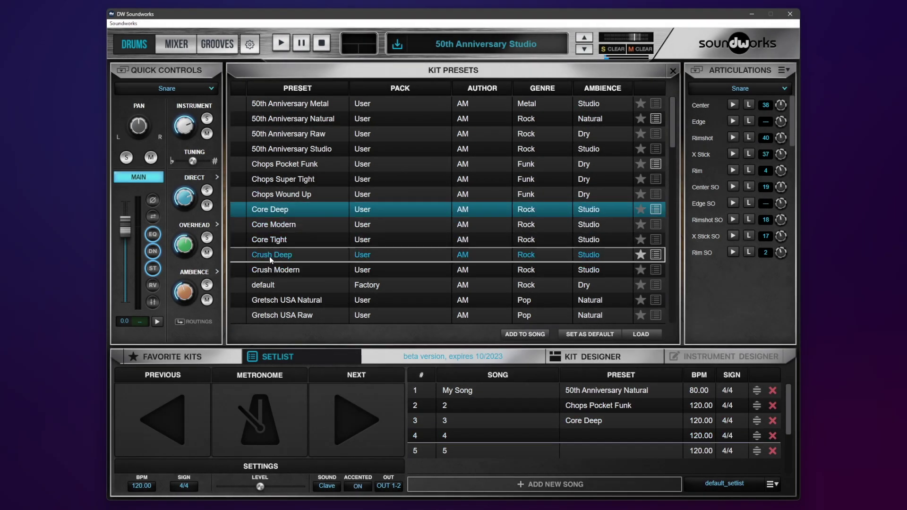
click(397, 255)
click(523, 334)
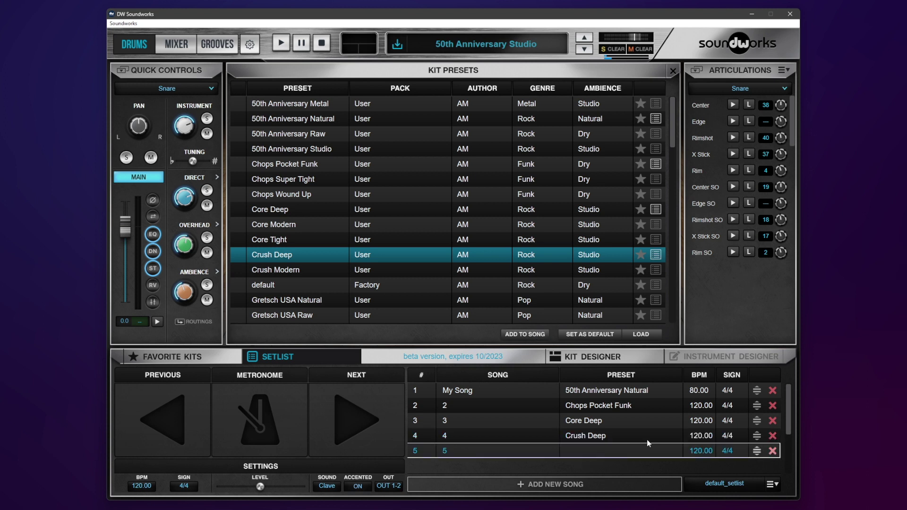
click(270, 317)
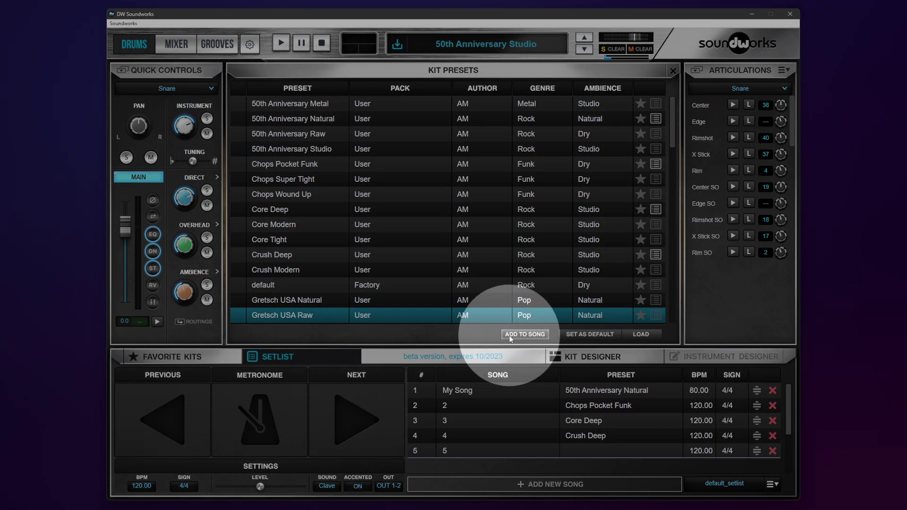
Step: Assign Gretsch USA Raw to song 5, delete an extra sixth row, and move song 5 up one place
click(509, 334)
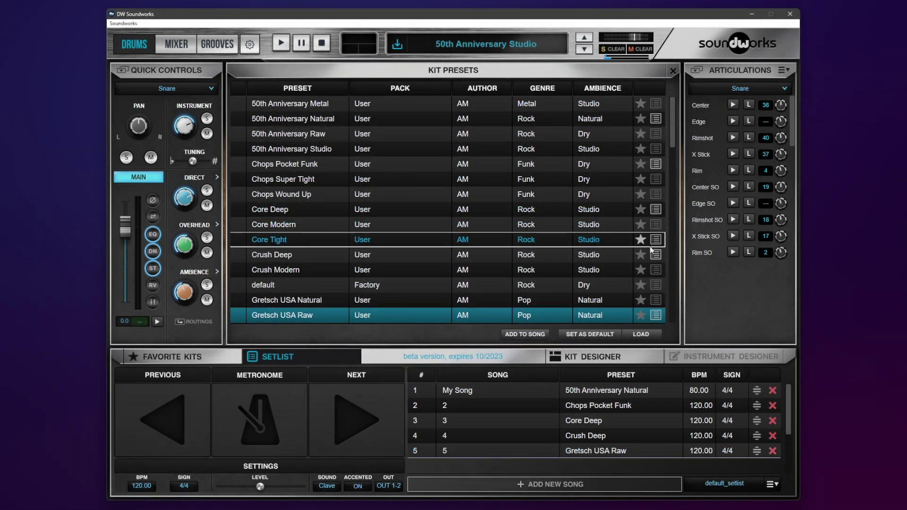
click(598, 484)
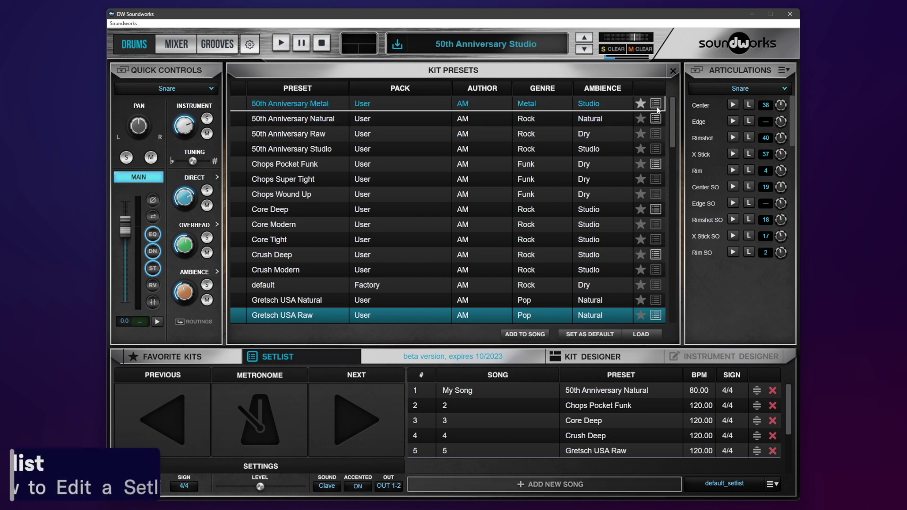
click(442, 466)
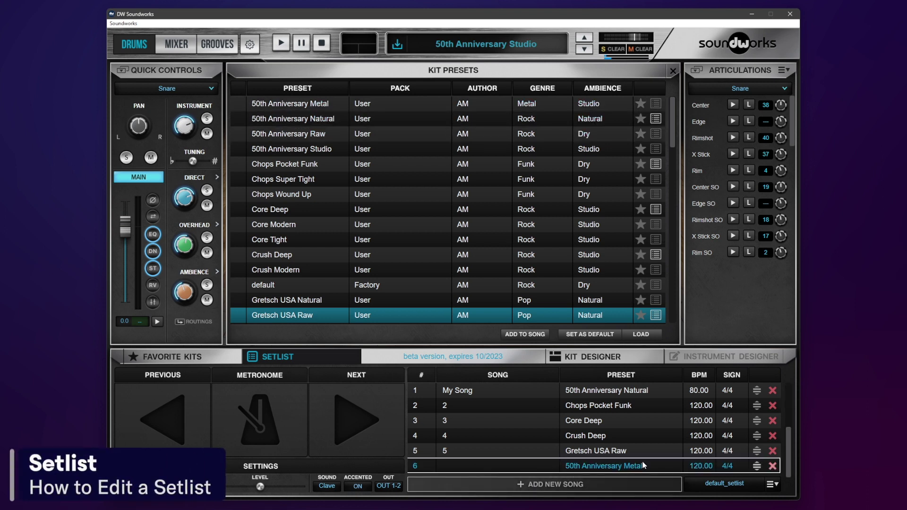
click(772, 466)
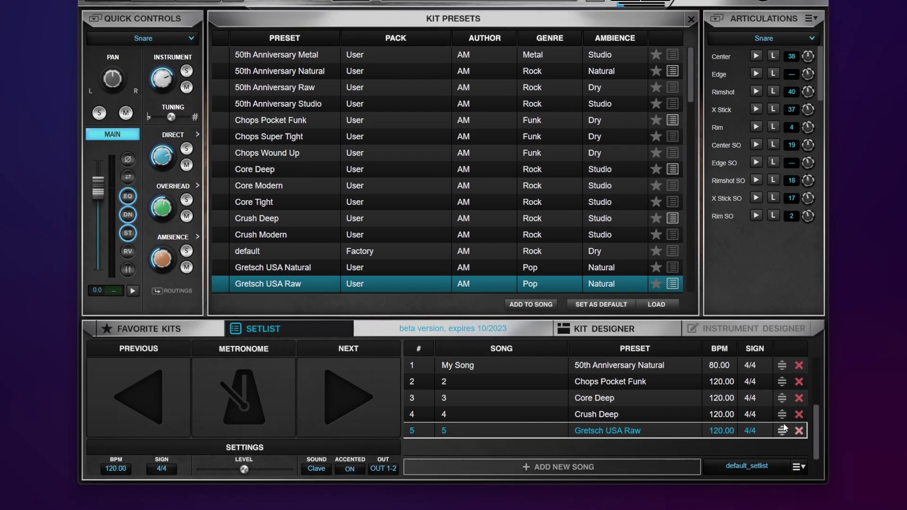
drag(757, 455, 759, 435)
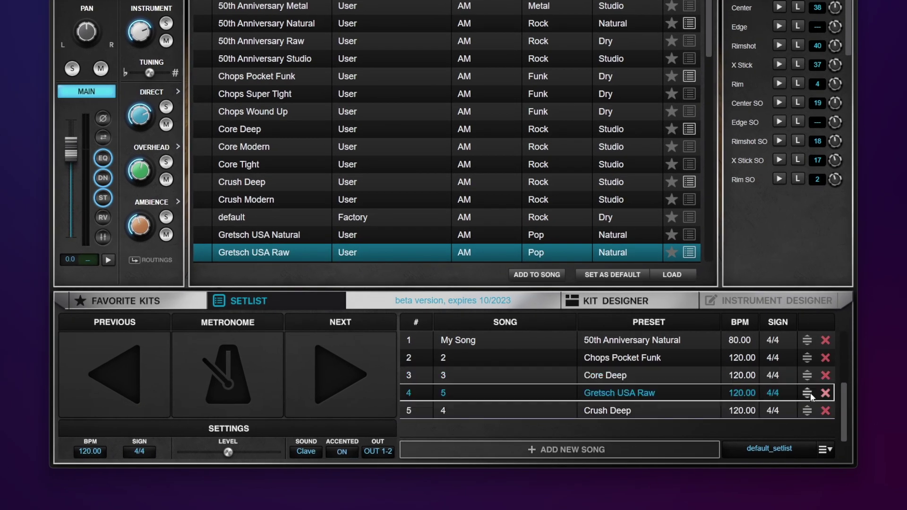
Step: Drag song 5 to second place and song 4 above song 3, then set songs 2 and 3 to 80 BPM
drag(810, 392, 805, 349)
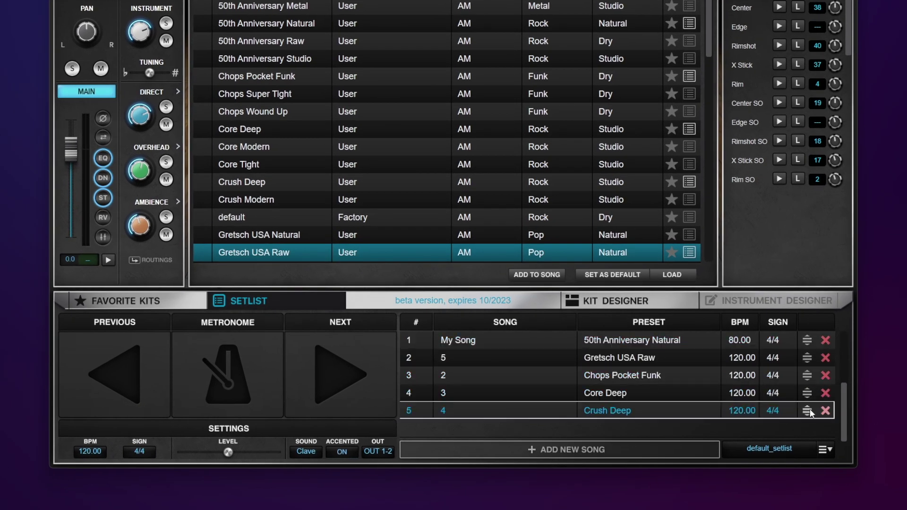
drag(809, 411, 808, 379)
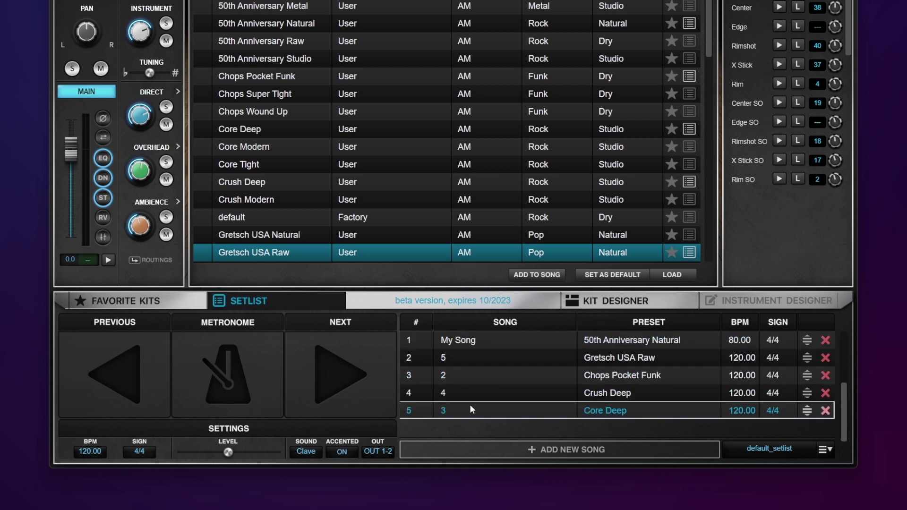
double_click(737, 375)
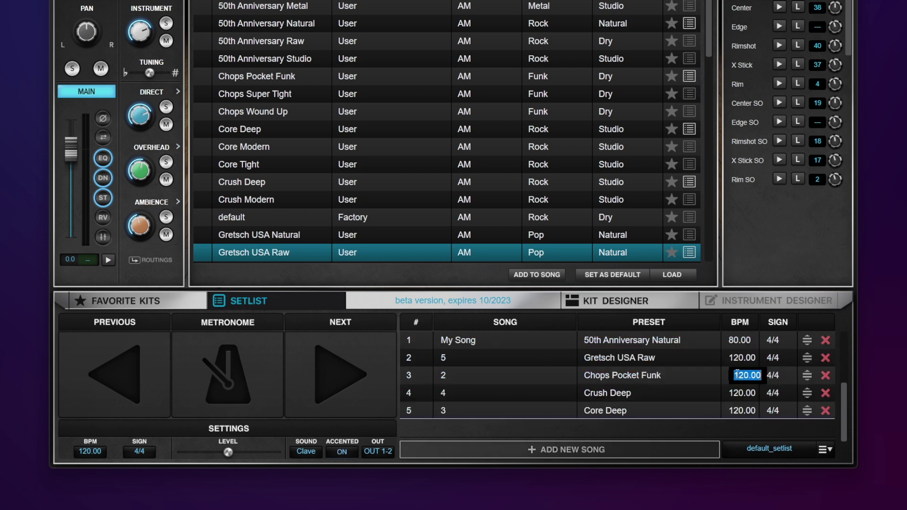
text(80)
key(Return)
double_click(742, 410)
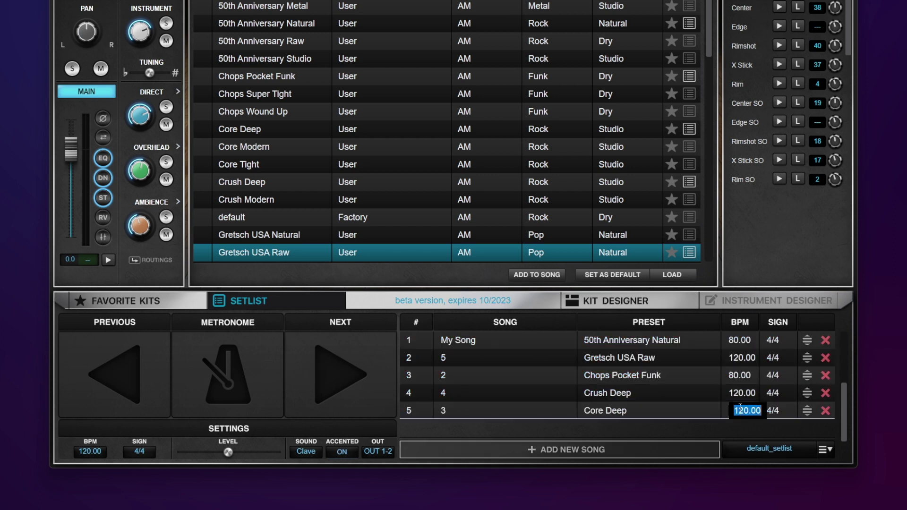
text(80)
key(Return)
click(777, 340)
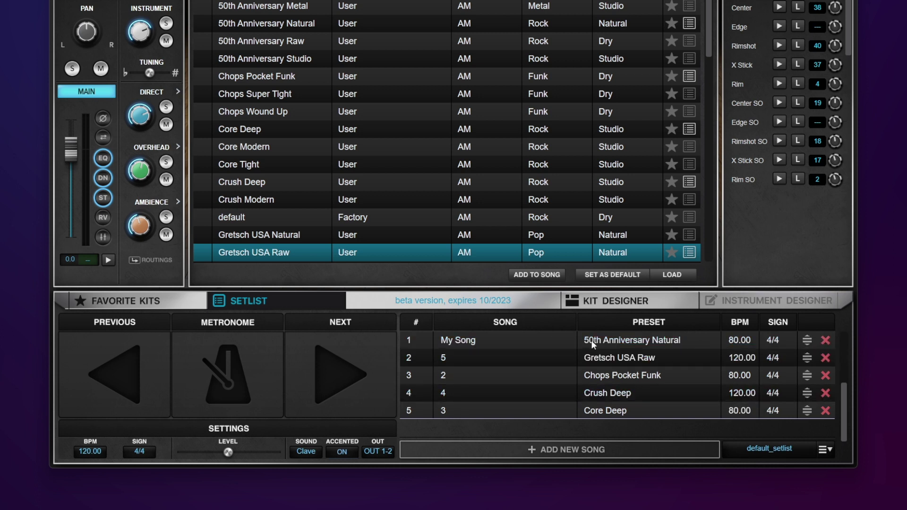
click(627, 378)
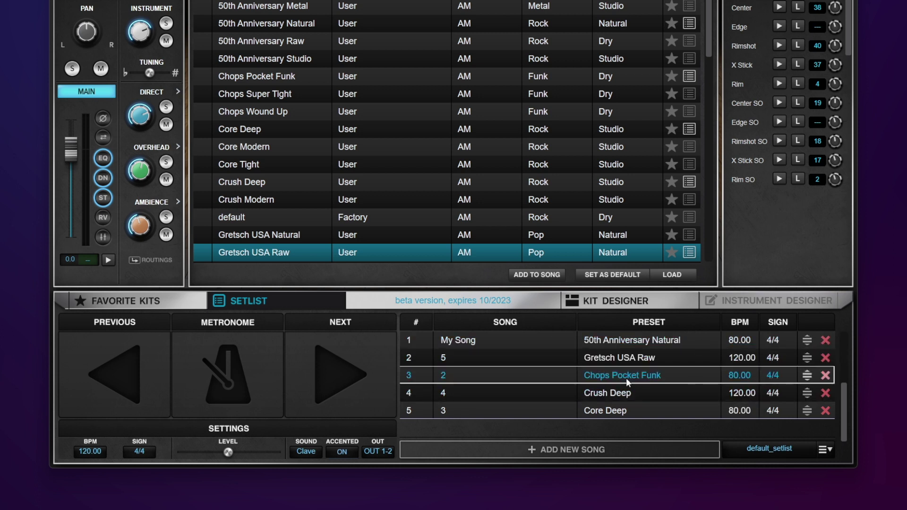
click(765, 458)
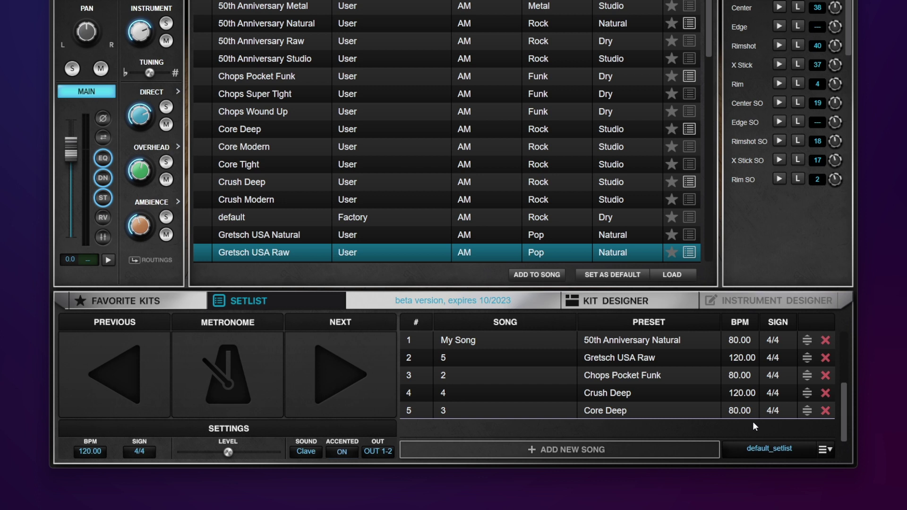
click(751, 438)
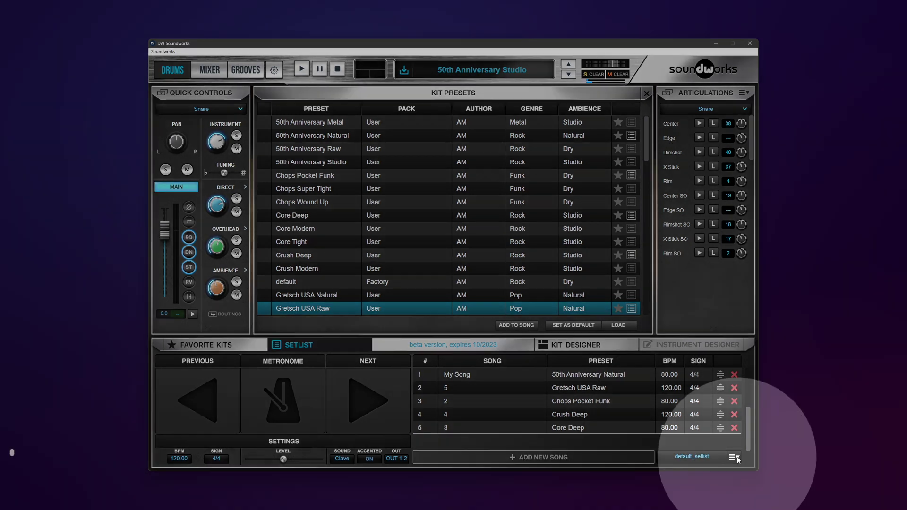
Step: Save the setlist as 'SET A' and select the Chops Pocket Funk song
click(734, 457)
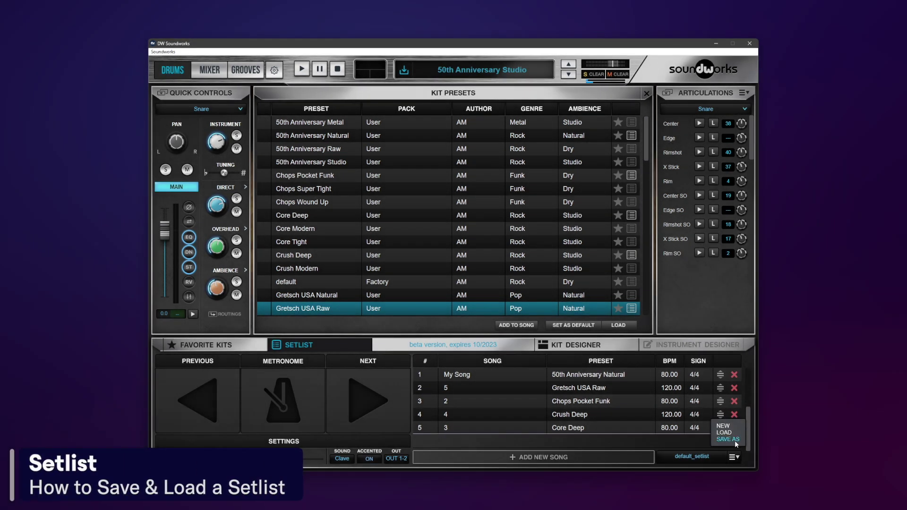
click(727, 439)
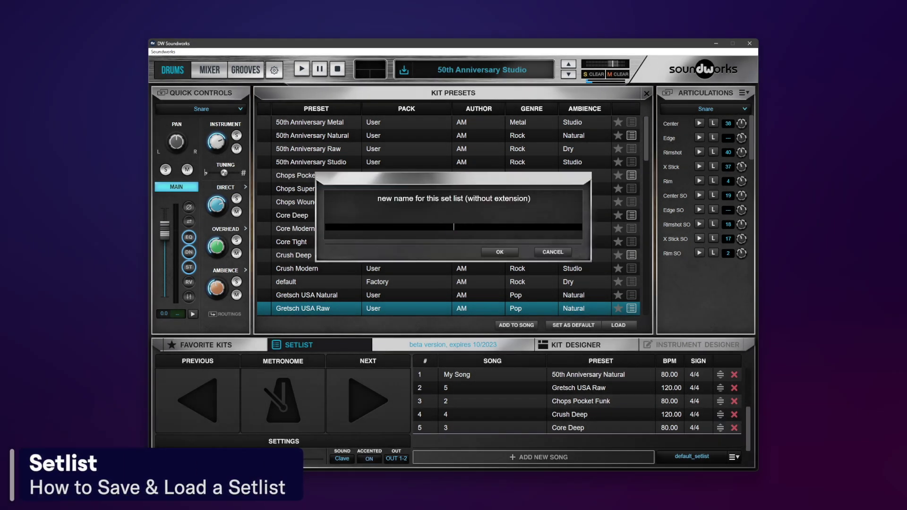
text(SET A)
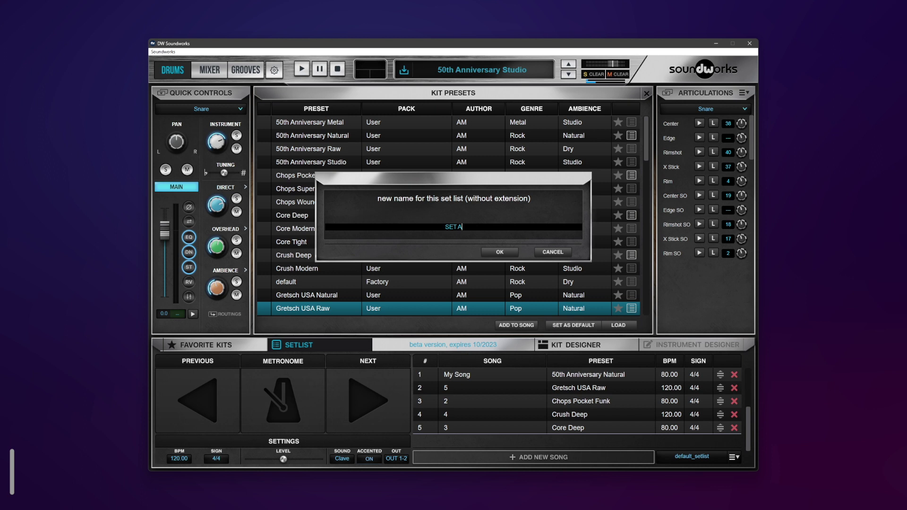
click(504, 251)
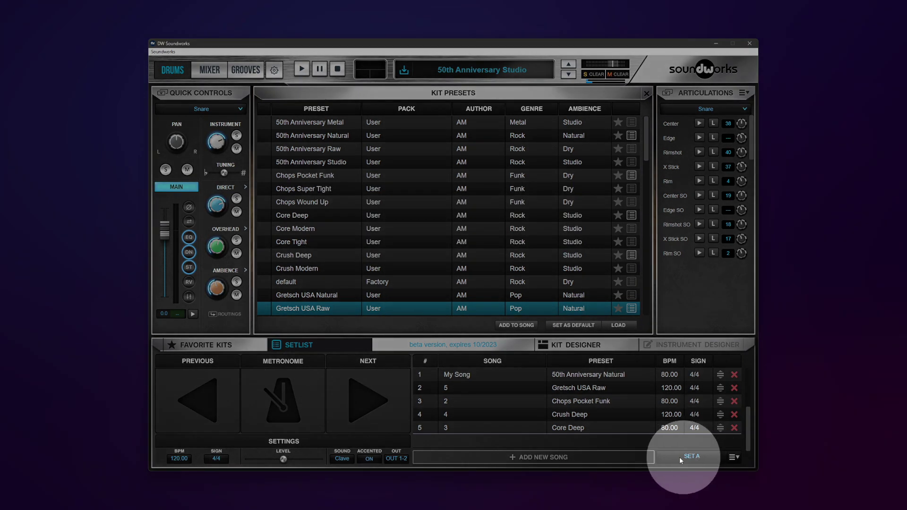
click(614, 401)
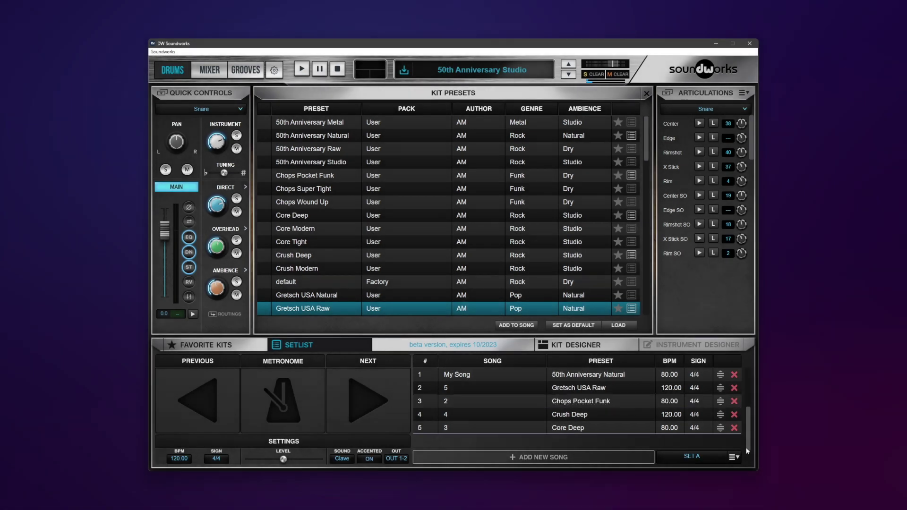
click(733, 457)
Step: Load default_setlist in place of SET A
click(724, 432)
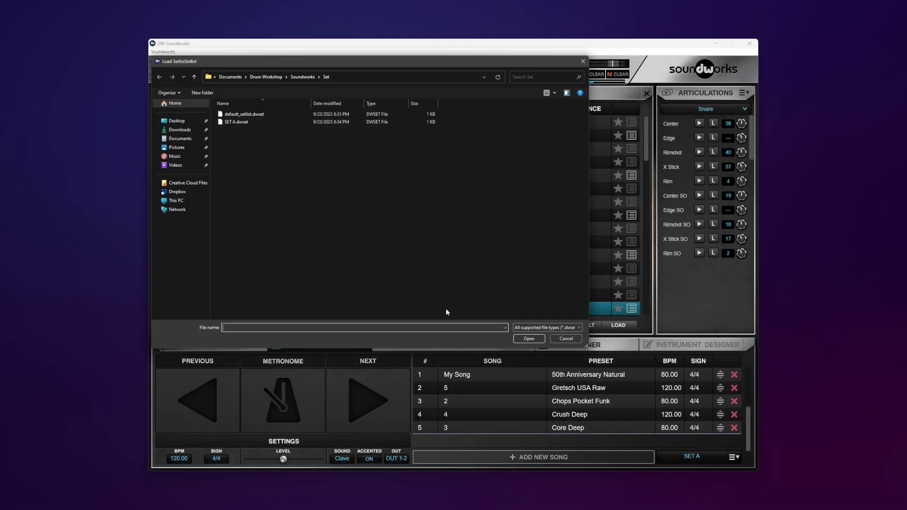
double_click(240, 116)
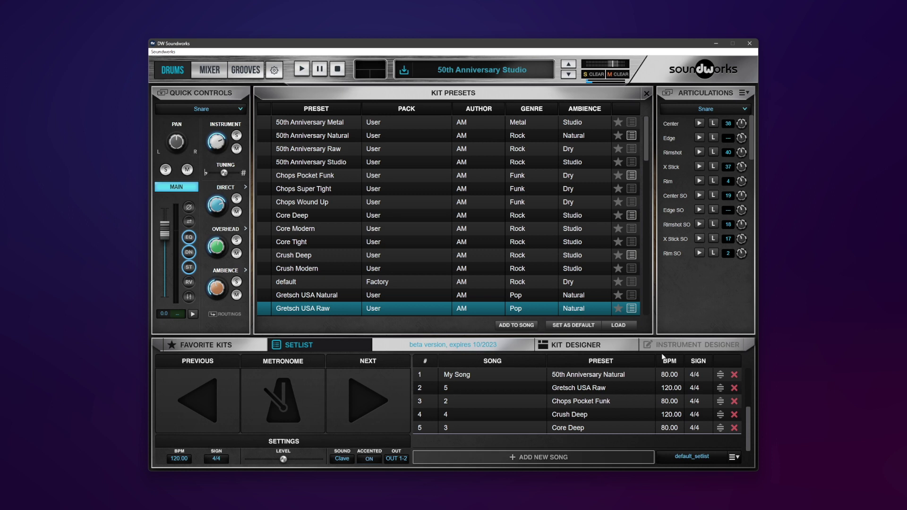
click(656, 393)
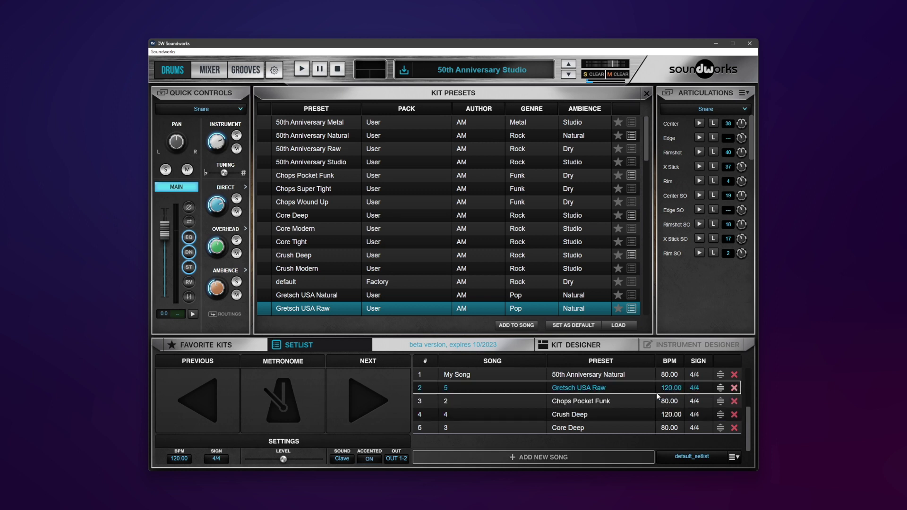
Step: Delete setlist rows down to one blank song row and close the kit preset list
click(733, 374)
click(734, 374)
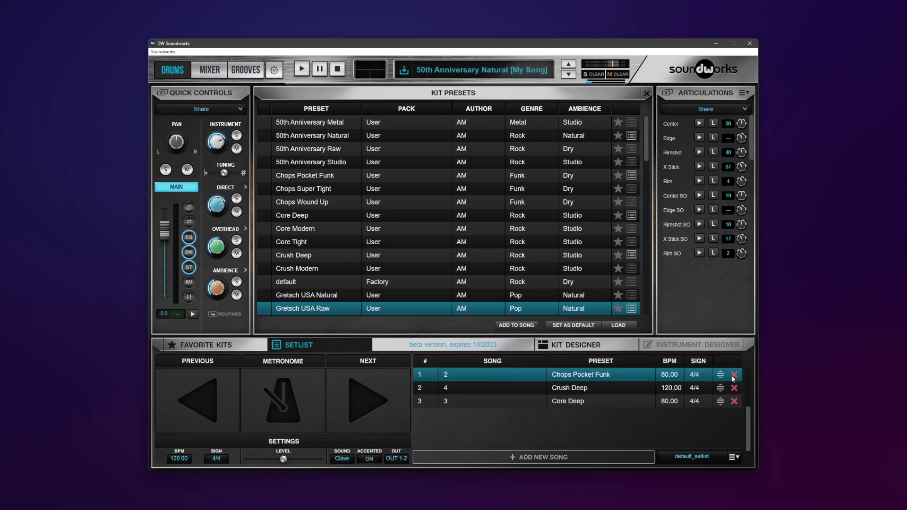
click(734, 375)
click(734, 376)
click(735, 376)
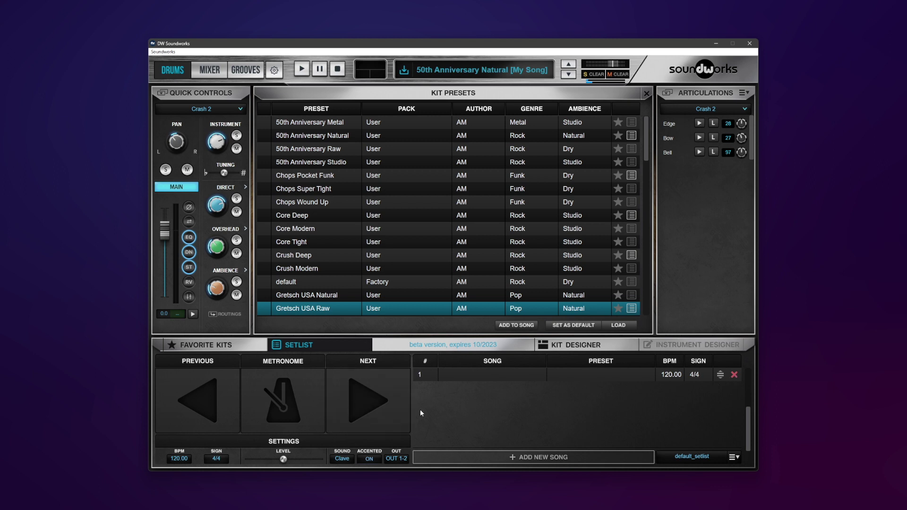
click(646, 93)
Step: Load SET A.dwset, switch to the default setlist, then load SET A.dwset again
click(734, 456)
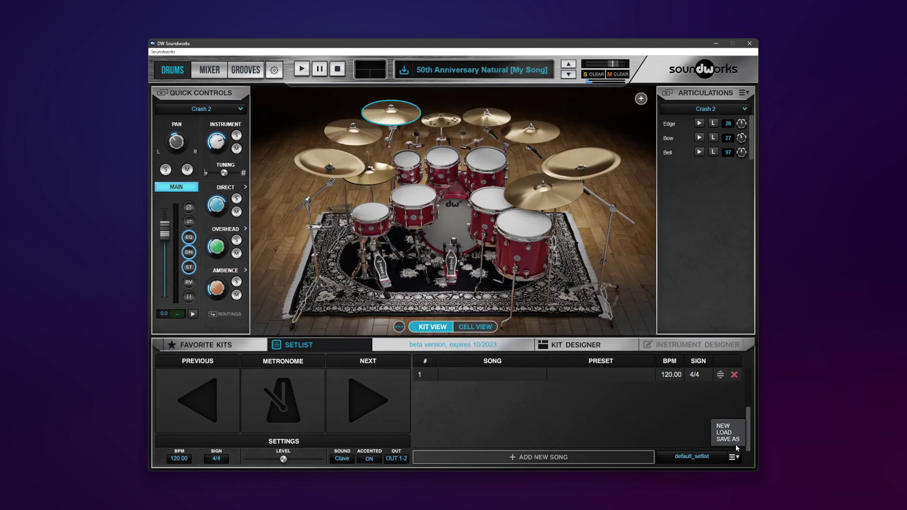
click(727, 441)
double_click(238, 122)
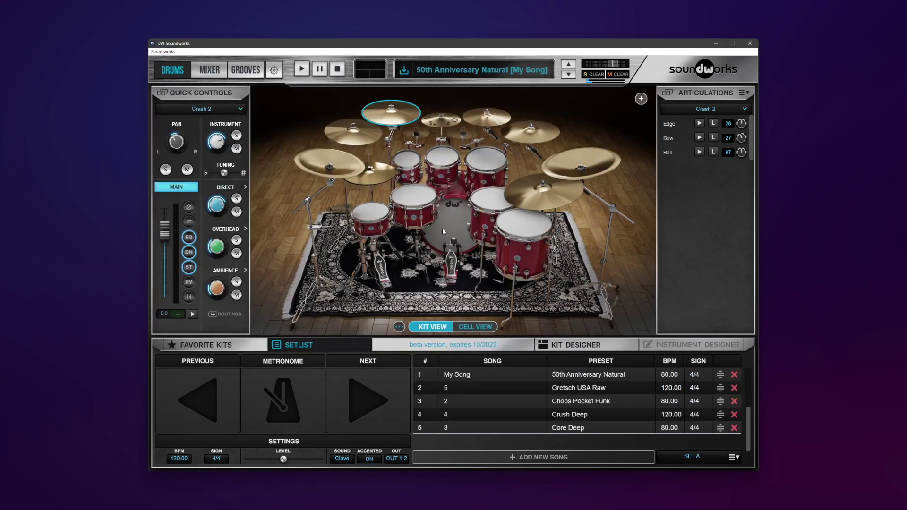
click(733, 457)
click(724, 432)
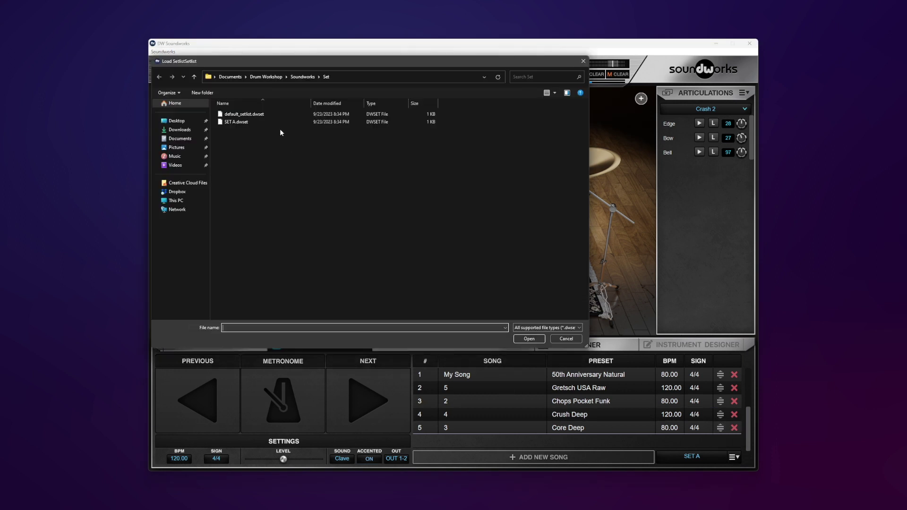
double_click(238, 115)
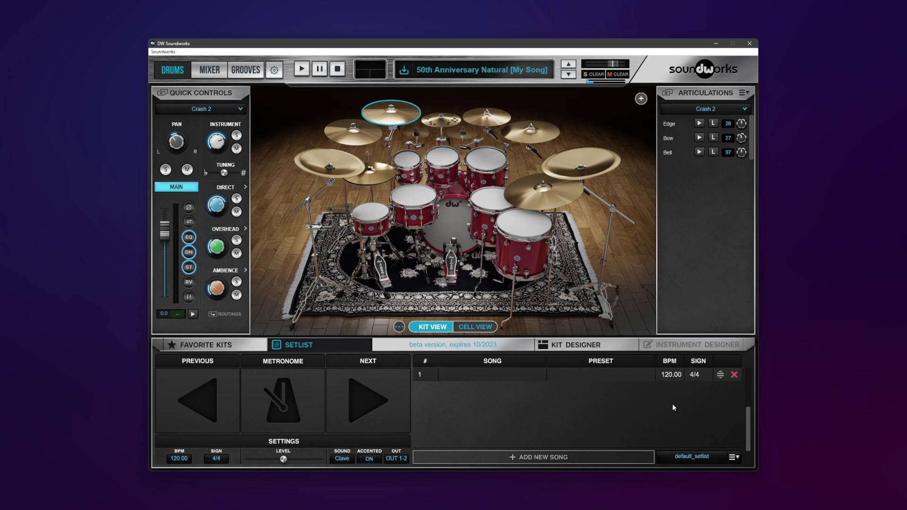
click(734, 457)
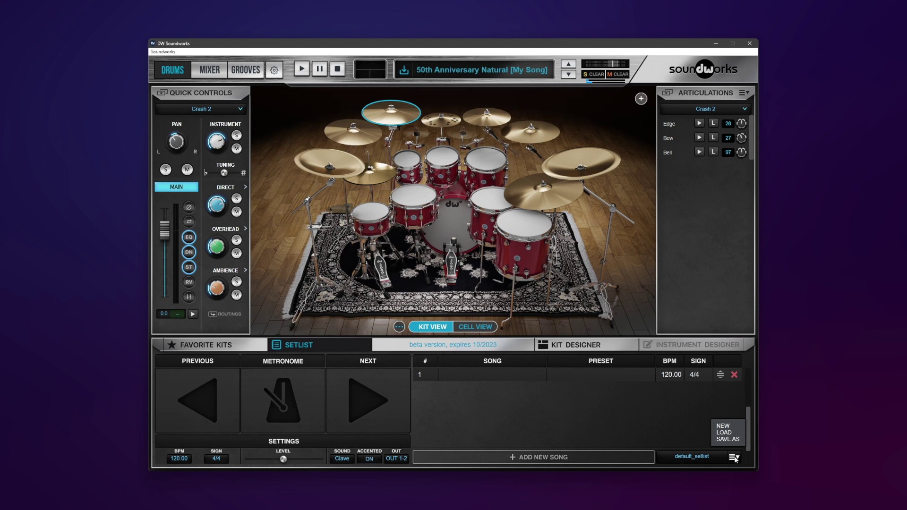
click(723, 432)
double_click(236, 122)
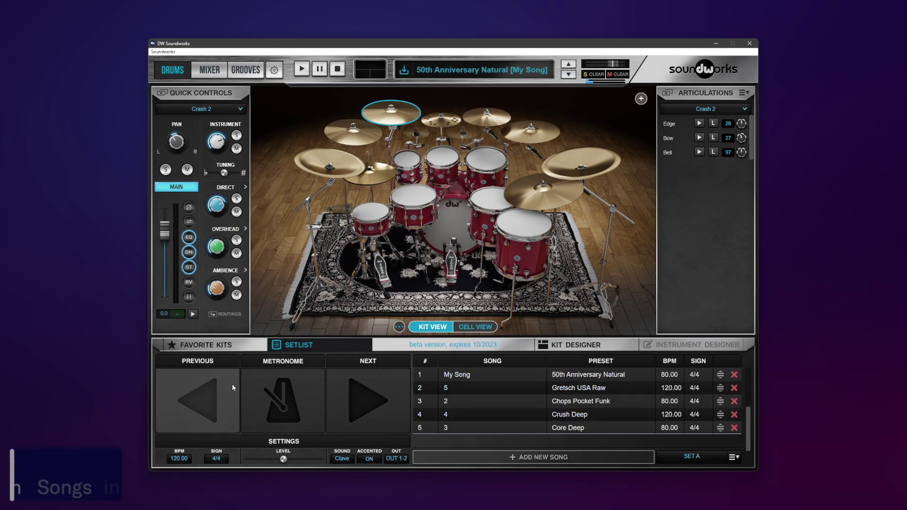
Step: Make My Song current, step to song 5 and back, and briefly view the kit presets
click(367, 384)
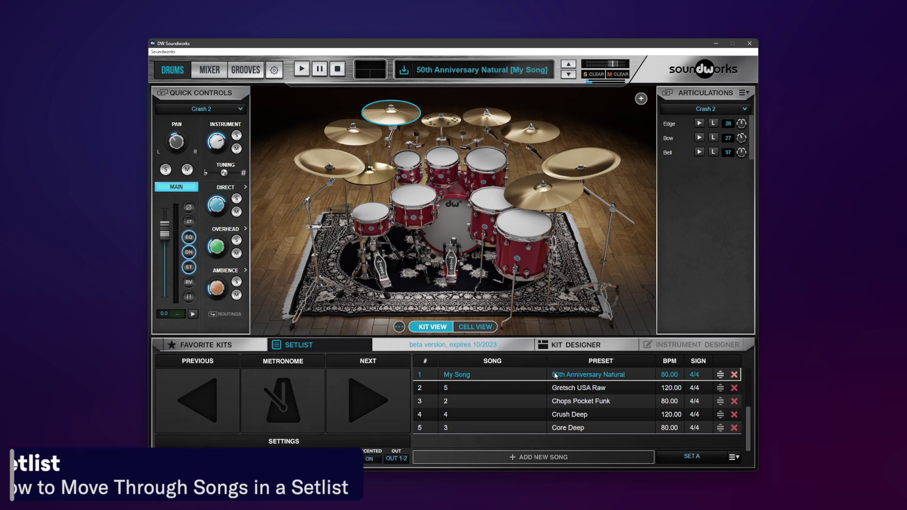
click(378, 400)
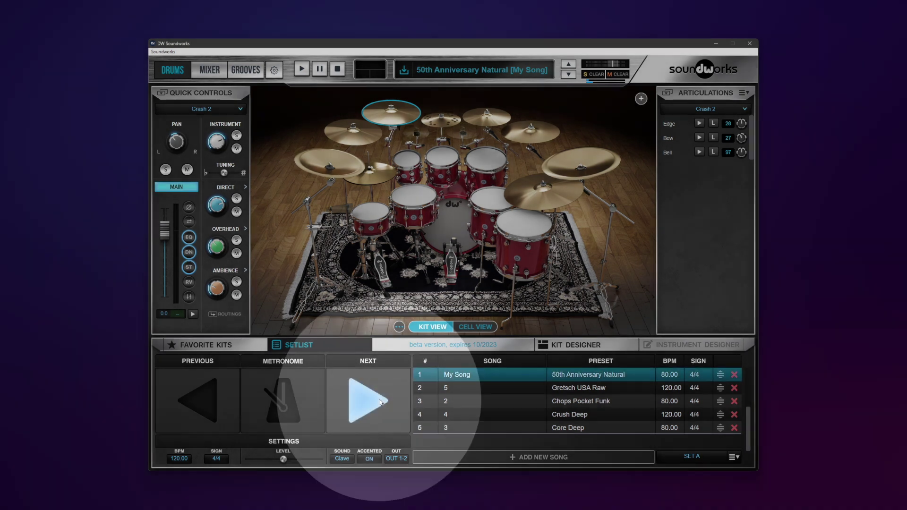
click(509, 375)
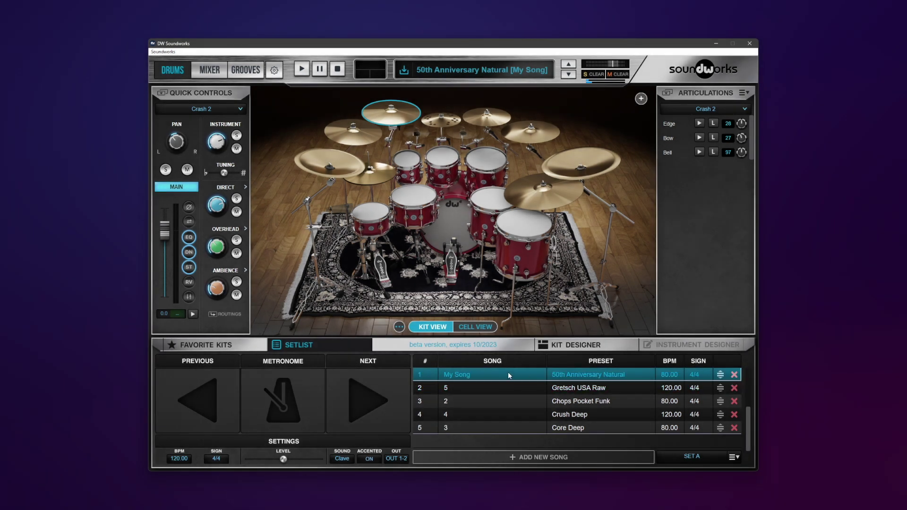
click(608, 377)
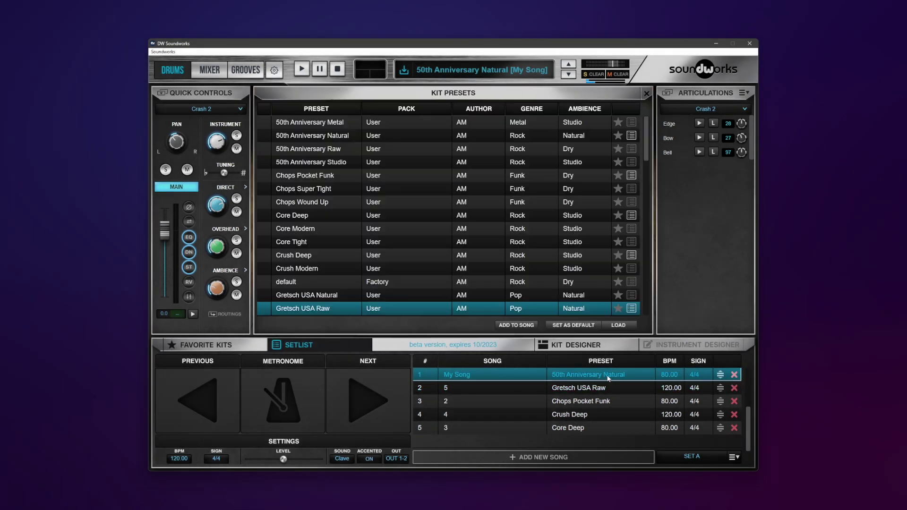
click(647, 93)
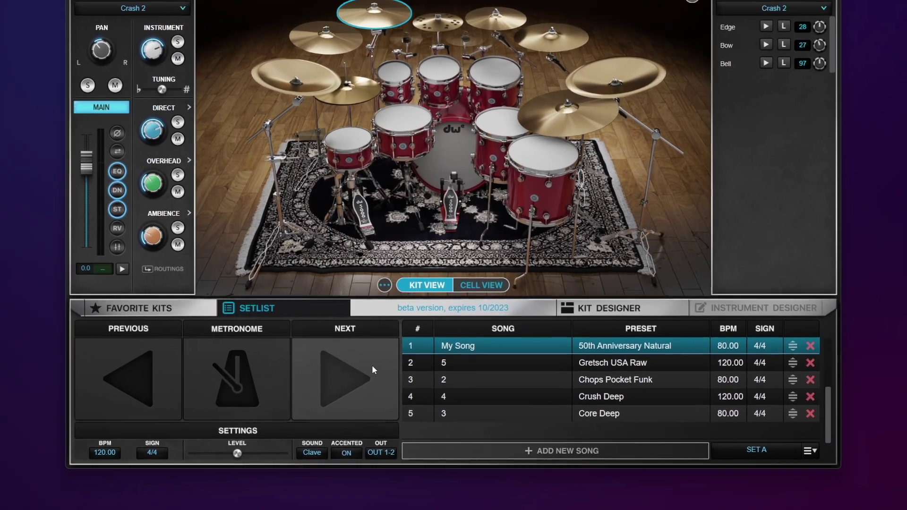
Step: Step forward to the Chops Pocket Funk song, then back two songs to My Song
click(353, 396)
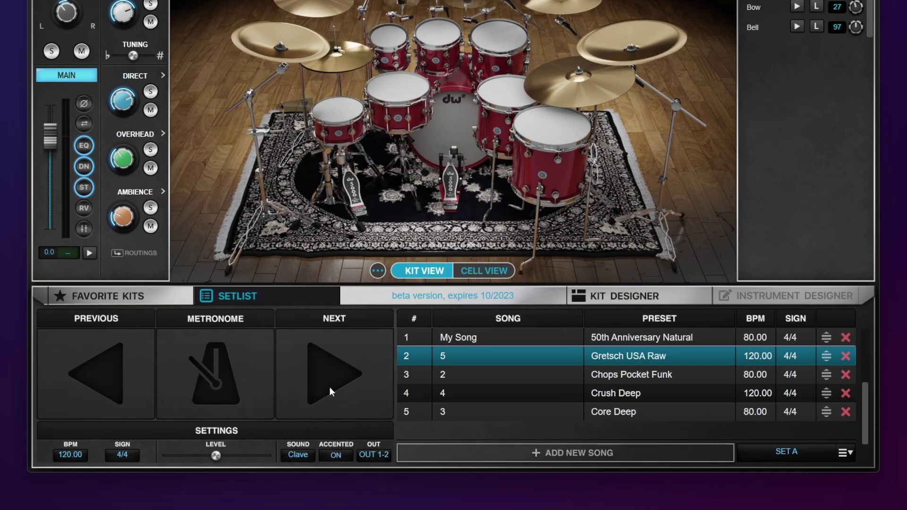
click(330, 386)
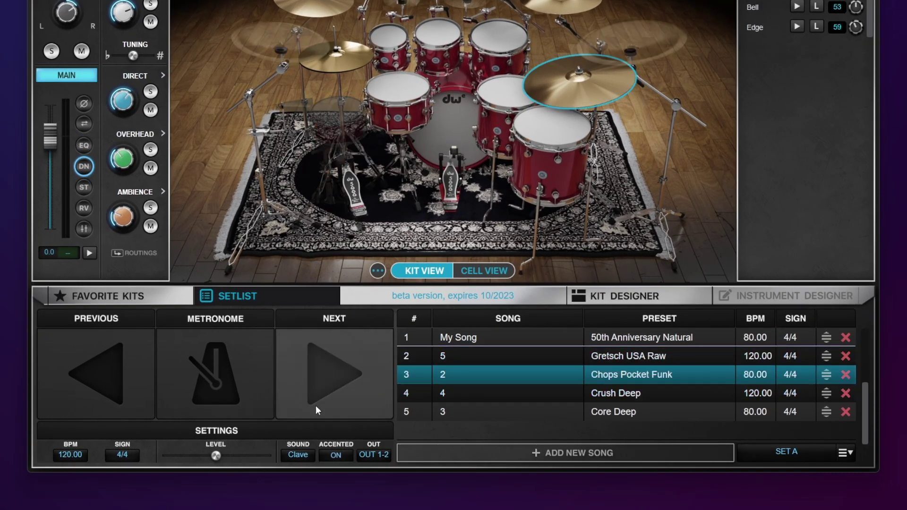
click(125, 370)
click(121, 370)
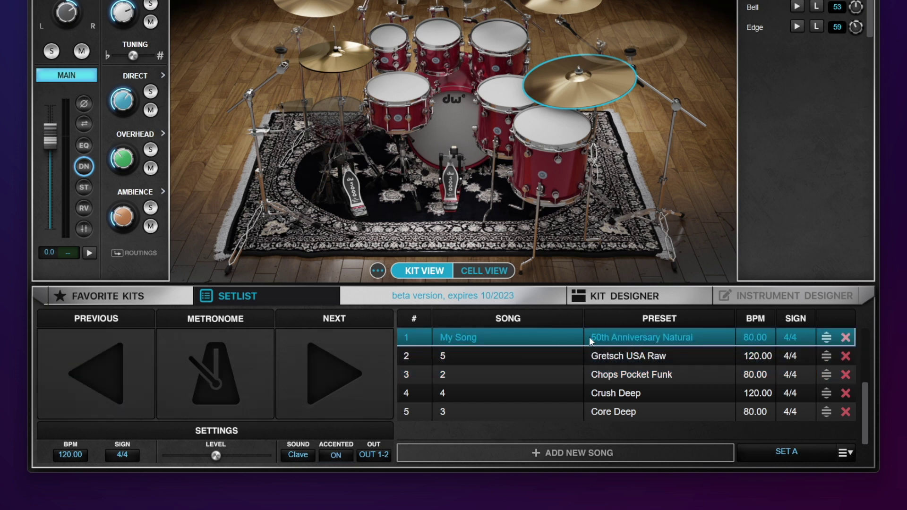
Step: Turn on the metronome and advance the SET A setlist two songs to Chops Pocket Funk
click(217, 375)
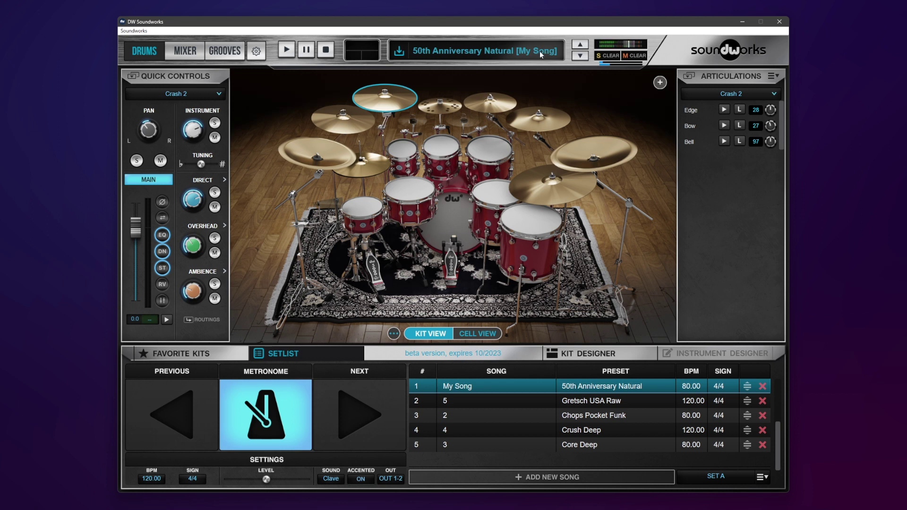
click(340, 424)
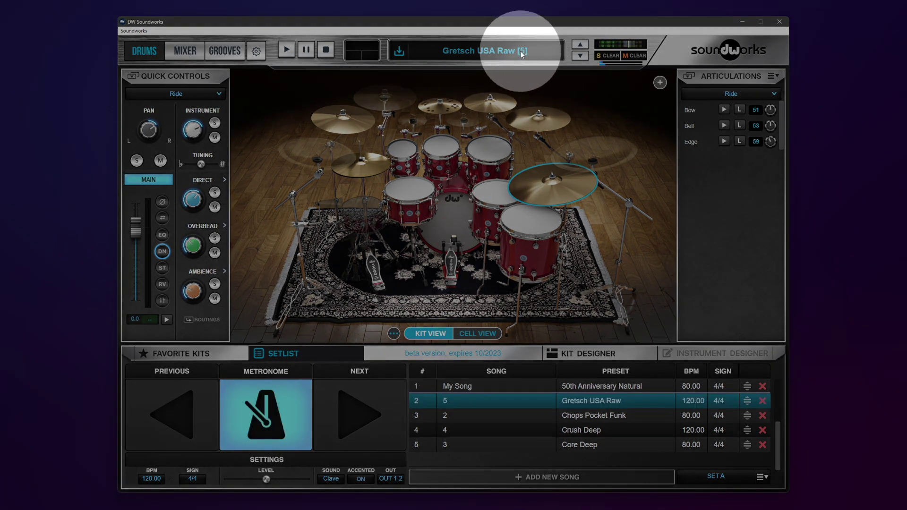
click(367, 420)
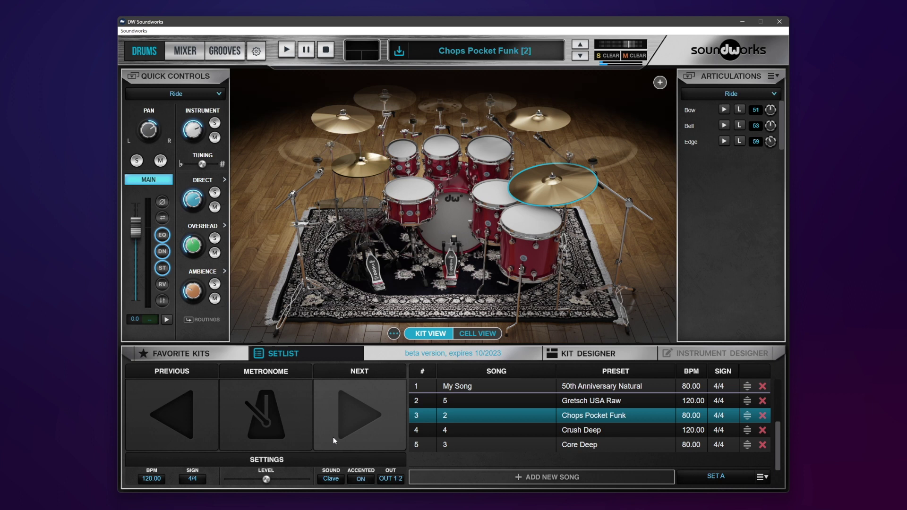
Step: Step back to My Song with the 50th Anniversary Natural kit and turn the metronome on
key(Up)
key(Up)
click(353, 416)
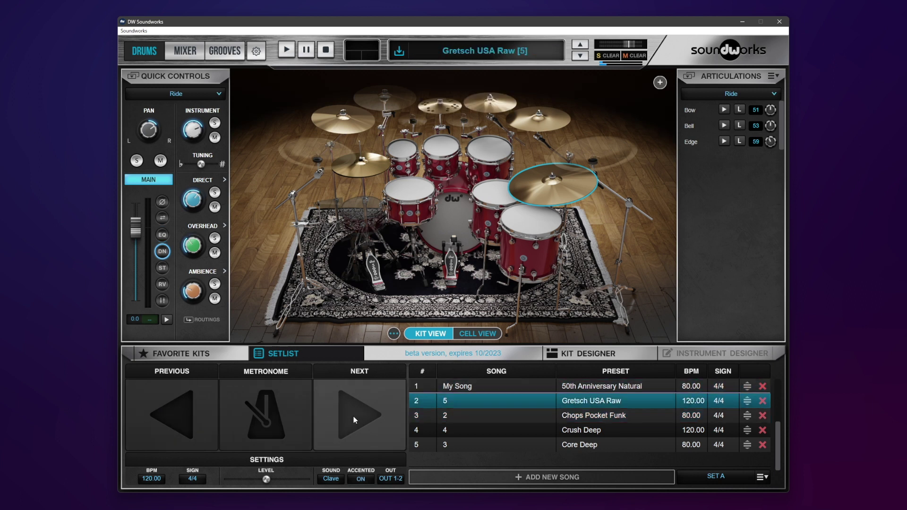
click(188, 421)
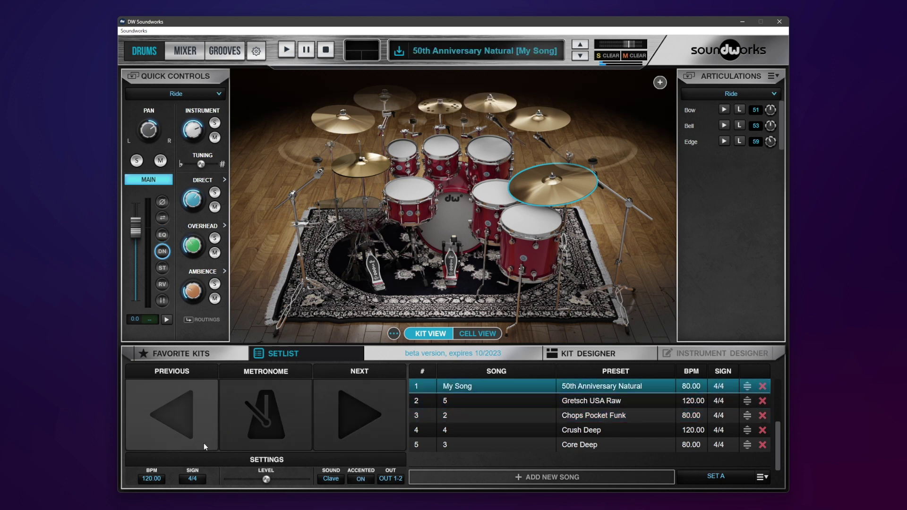
click(280, 416)
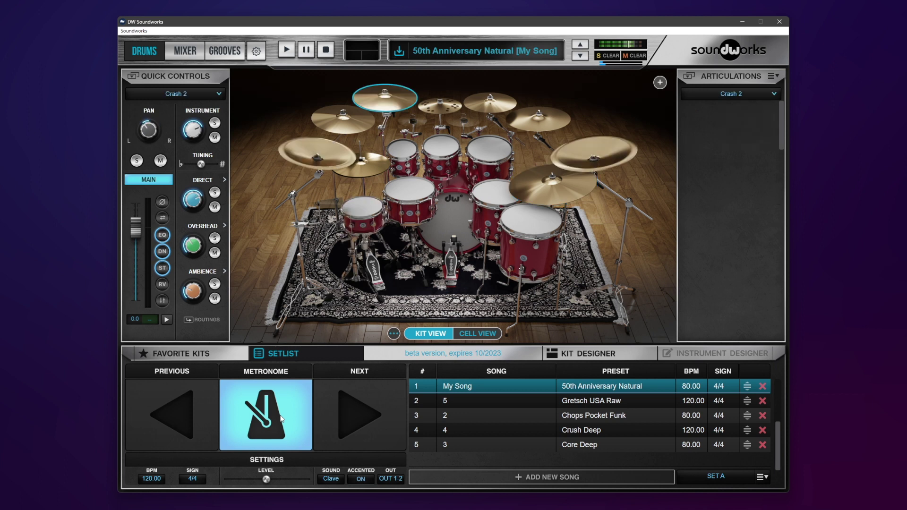